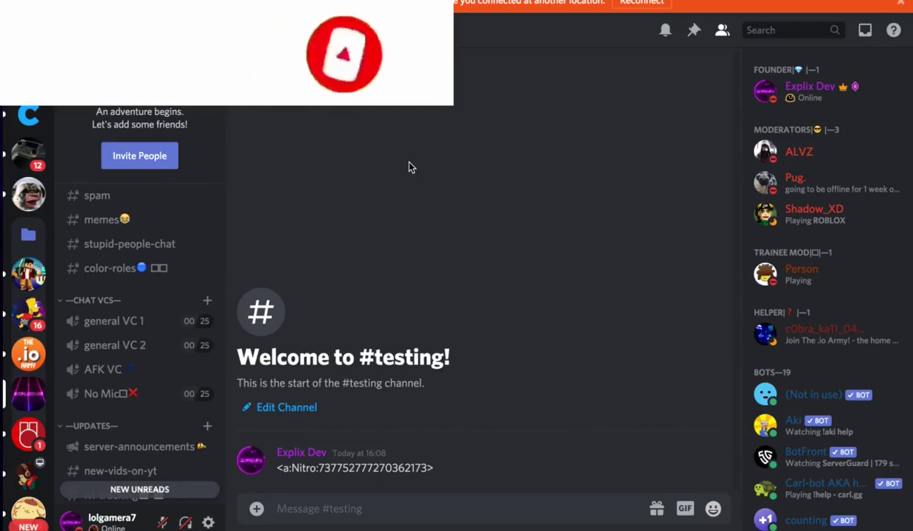
Look at the name and topic fields in the testing channel's overview settings
{"action": "scroll", "coordinate": [170, 281], "scroll_direction": "up", "scroll_amount": 10}
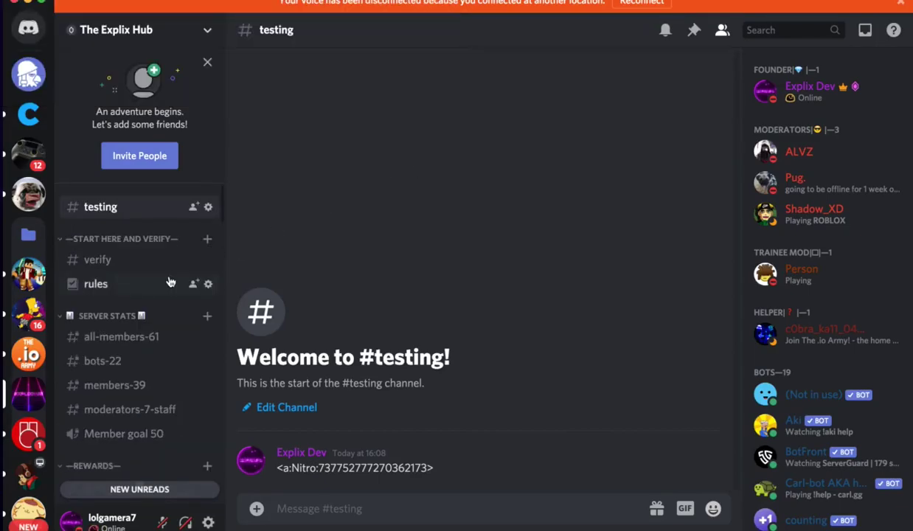
{"action": "left_click", "coordinate": [208, 208]}
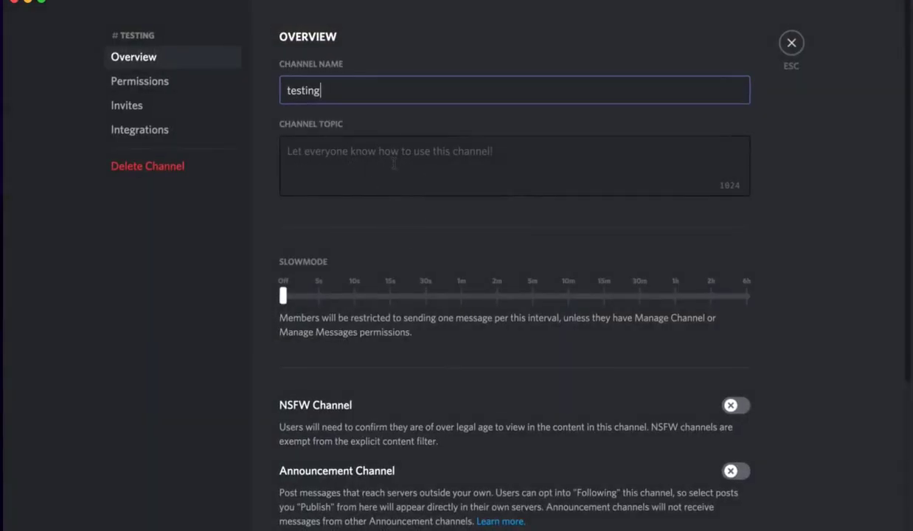
{"action": "key", "text": "Escape"}
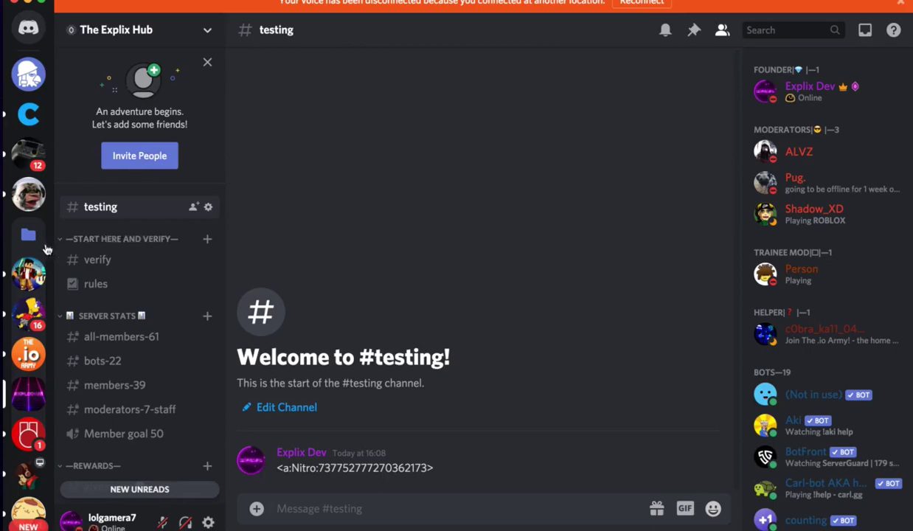
{"action": "left_click", "coordinate": [209, 208]}
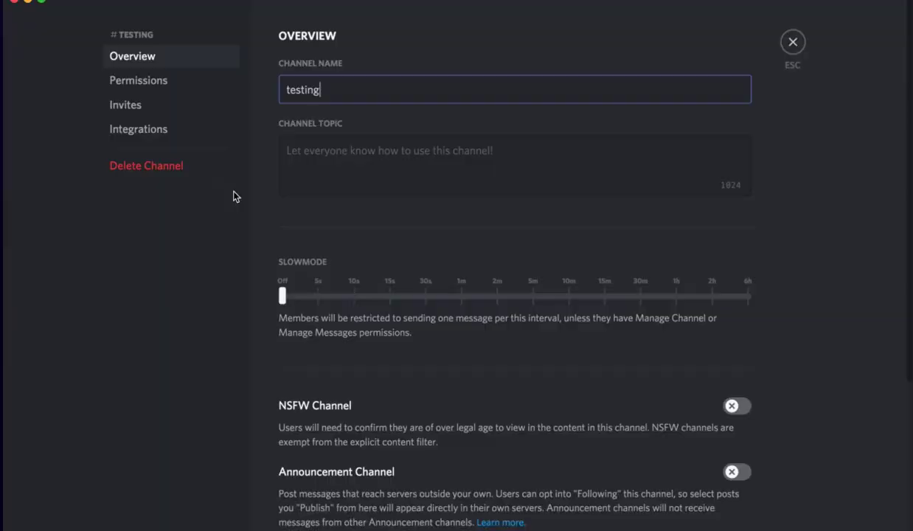
{"action": "left_click", "coordinate": [331, 157]}
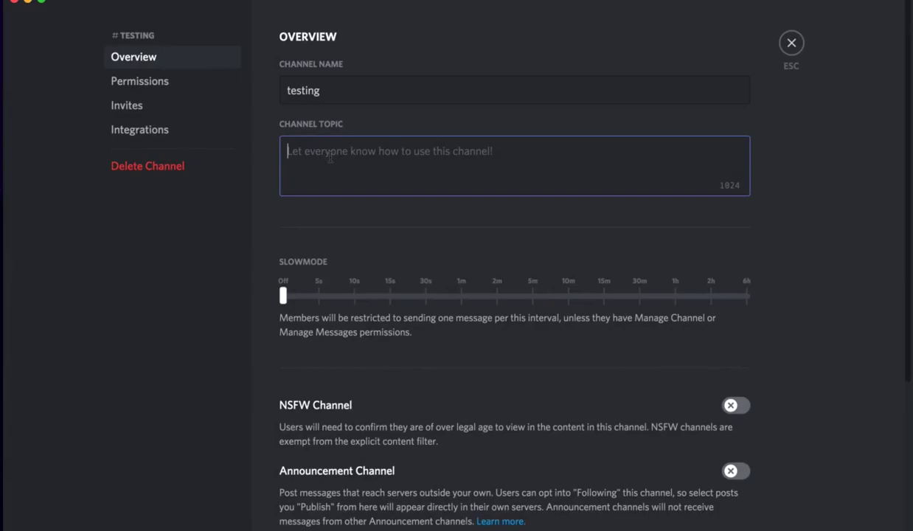
{"action": "key", "text": "Escape"}
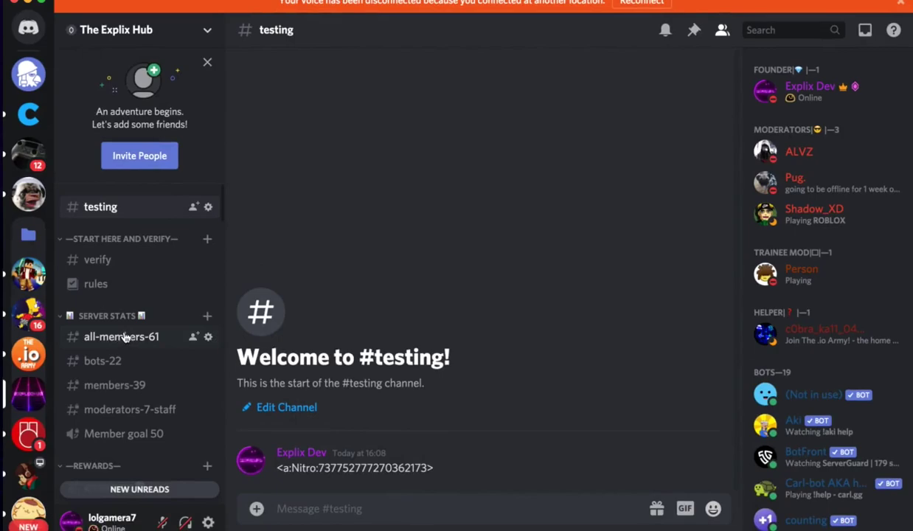
Find the help-questions channel in the Help/Info category and copy its ID
{"action": "scroll", "coordinate": [124, 338], "scroll_direction": "down", "scroll_amount": 5}
{"action": "scroll", "coordinate": [125, 338], "scroll_direction": "up", "scroll_amount": 5}
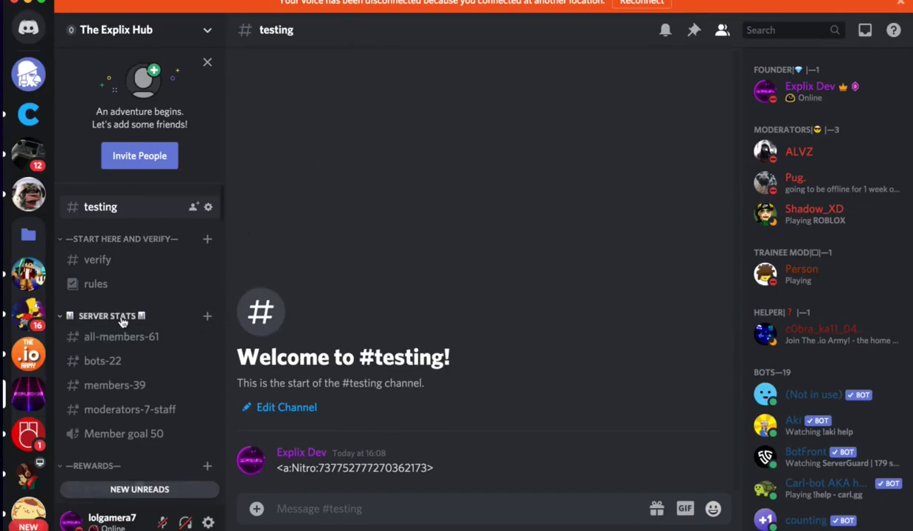
{"action": "scroll", "coordinate": [122, 320], "scroll_direction": "down", "scroll_amount": 8}
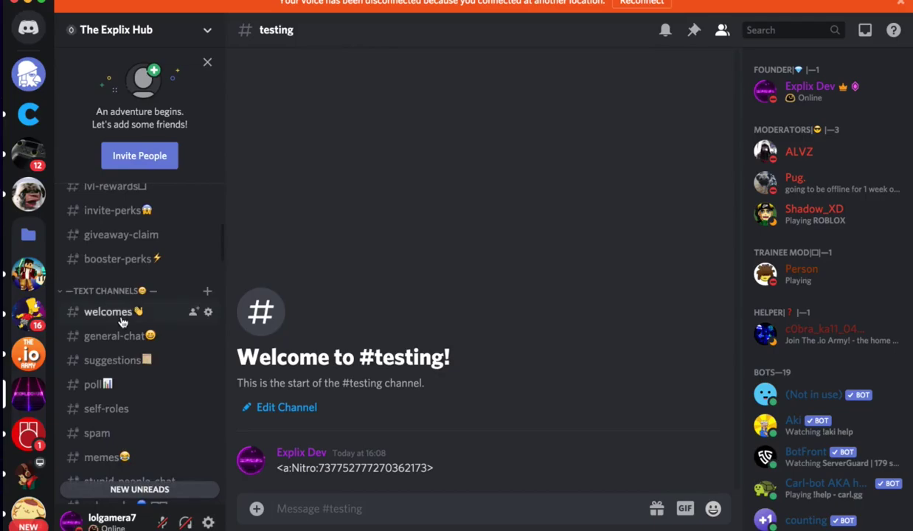
{"action": "scroll", "coordinate": [122, 321], "scroll_direction": "up", "scroll_amount": 10}
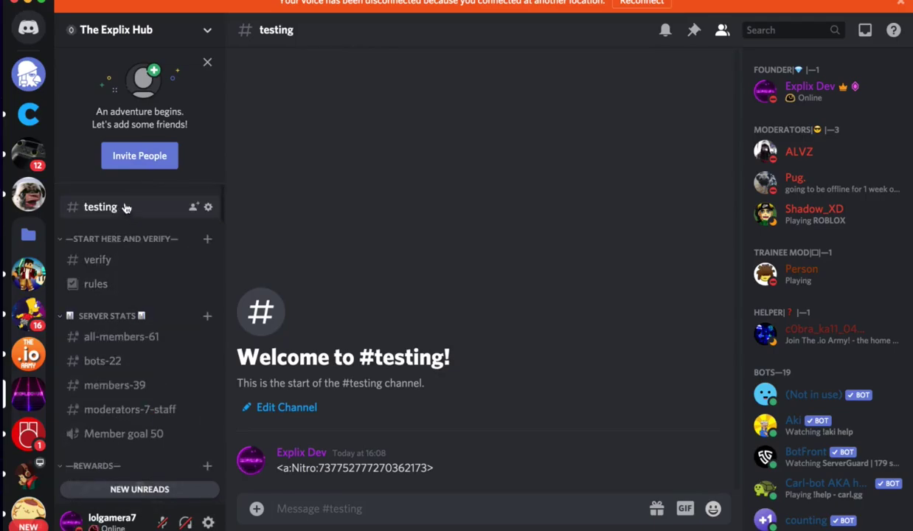
{"action": "scroll", "coordinate": [127, 298], "scroll_direction": "down", "scroll_amount": 15}
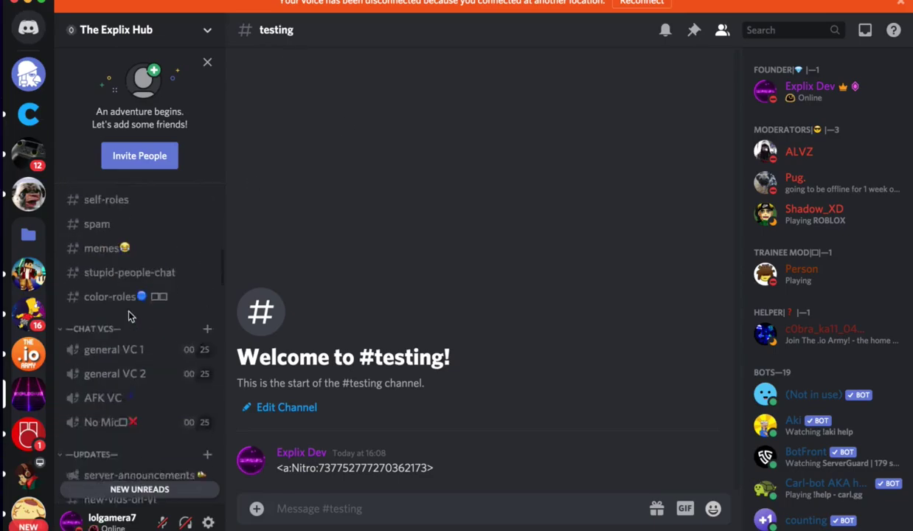
{"action": "scroll", "coordinate": [128, 316], "scroll_direction": "down", "scroll_amount": 10}
{"action": "scroll", "coordinate": [128, 316], "scroll_direction": "up", "scroll_amount": 8}
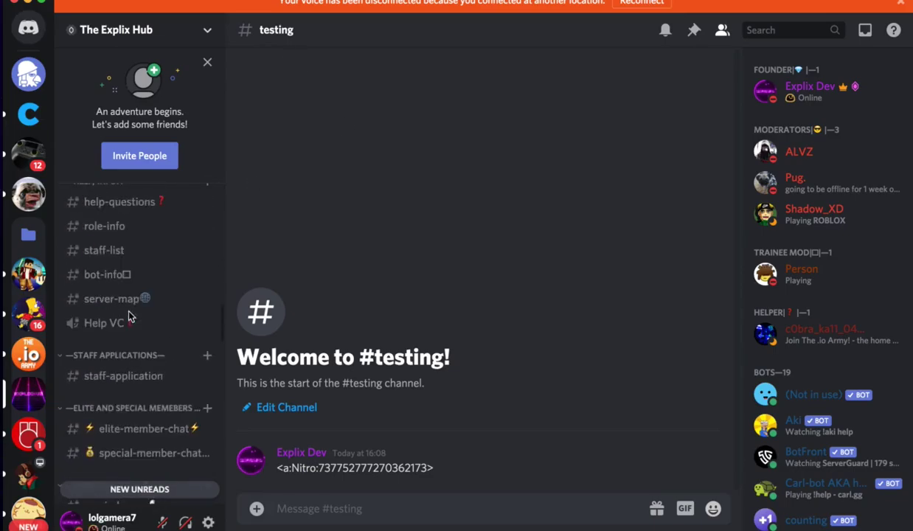
{"action": "right_click", "coordinate": [143, 316]}
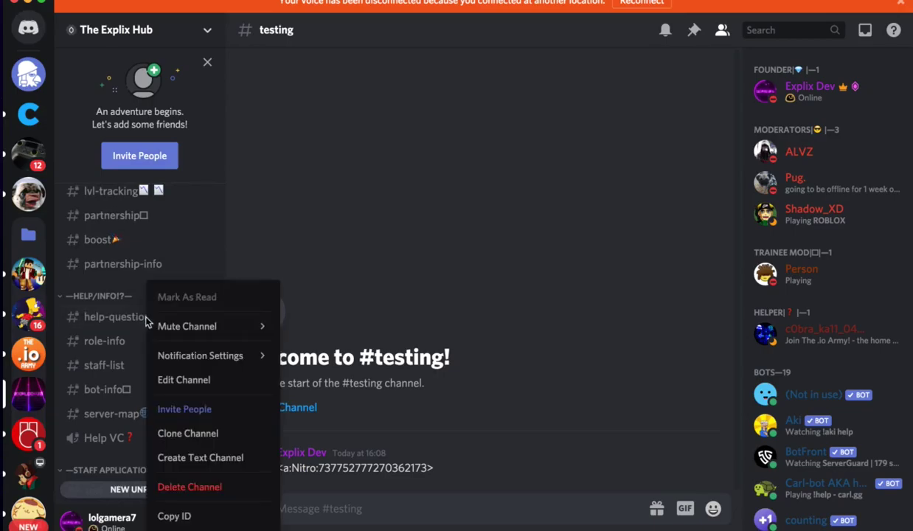
{"action": "left_click", "coordinate": [175, 518]}
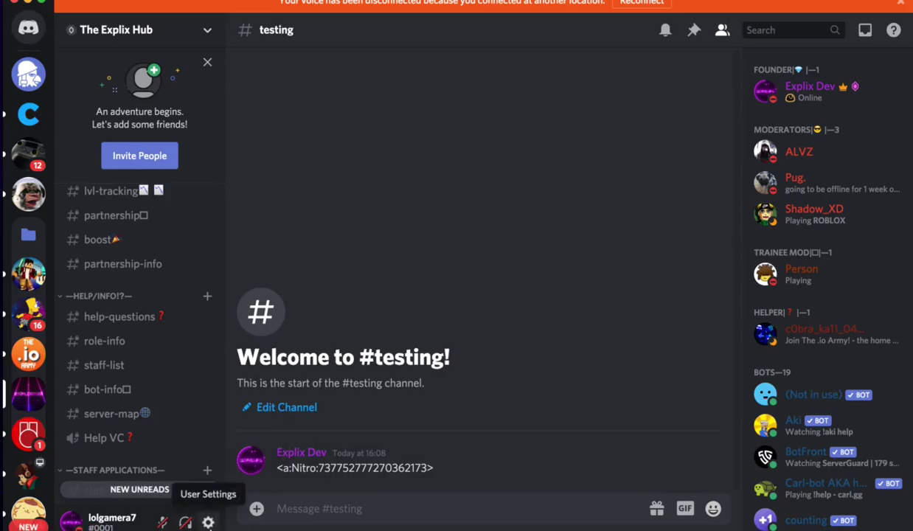
Check the Developer Mode option in the advanced section of the user's Appearance settings
{"action": "left_click", "coordinate": [208, 523]}
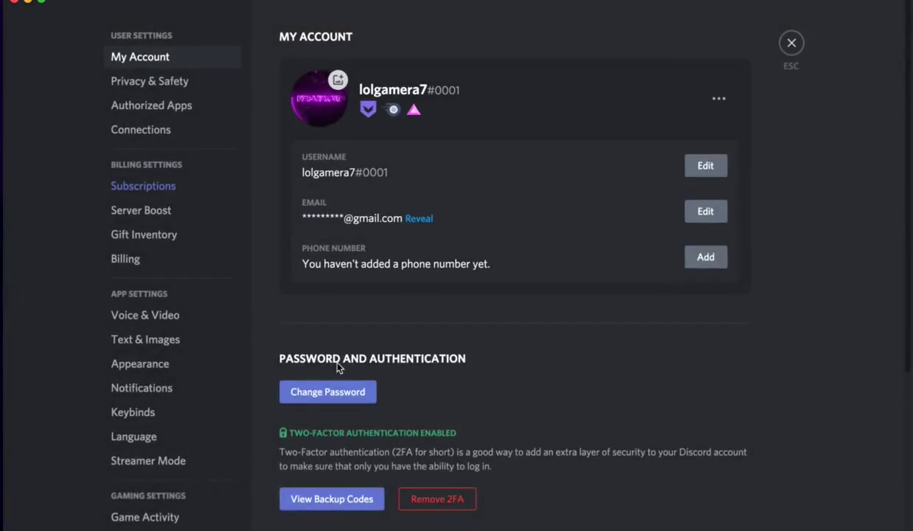
{"action": "key", "text": "Escape"}
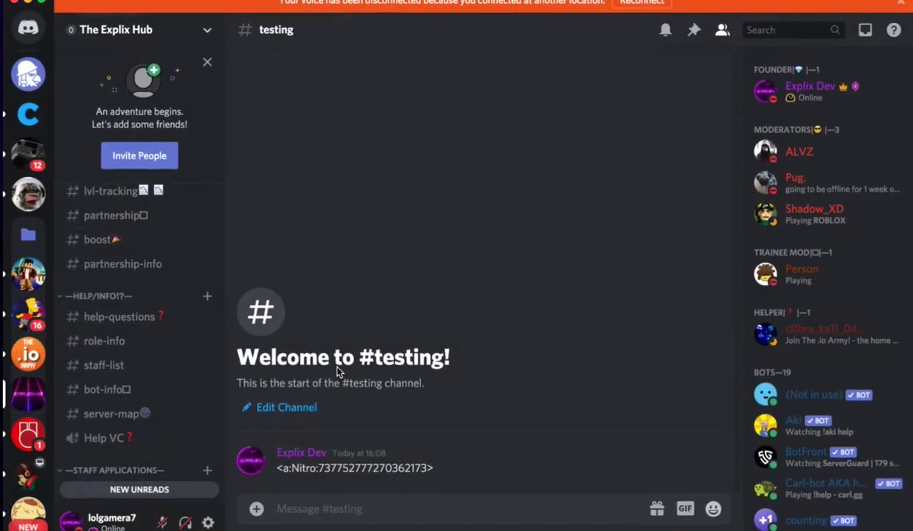
{"action": "left_click", "coordinate": [208, 522]}
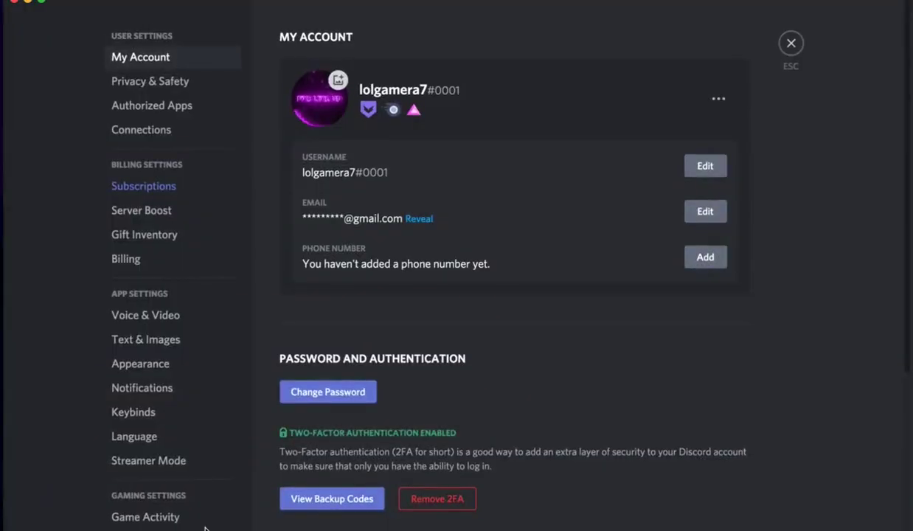
{"action": "left_click", "coordinate": [147, 368]}
{"action": "scroll", "coordinate": [359, 374], "scroll_direction": "down", "scroll_amount": 5}
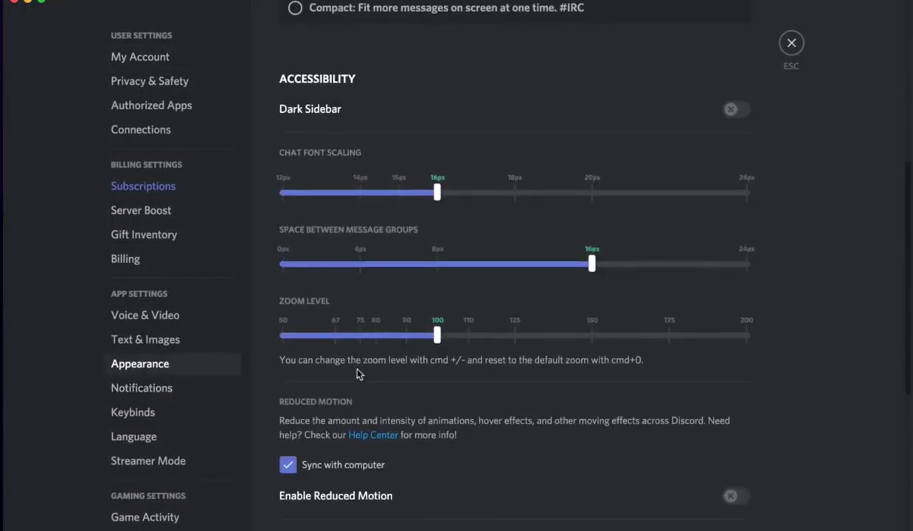
{"action": "scroll", "coordinate": [358, 374], "scroll_direction": "down", "scroll_amount": 5}
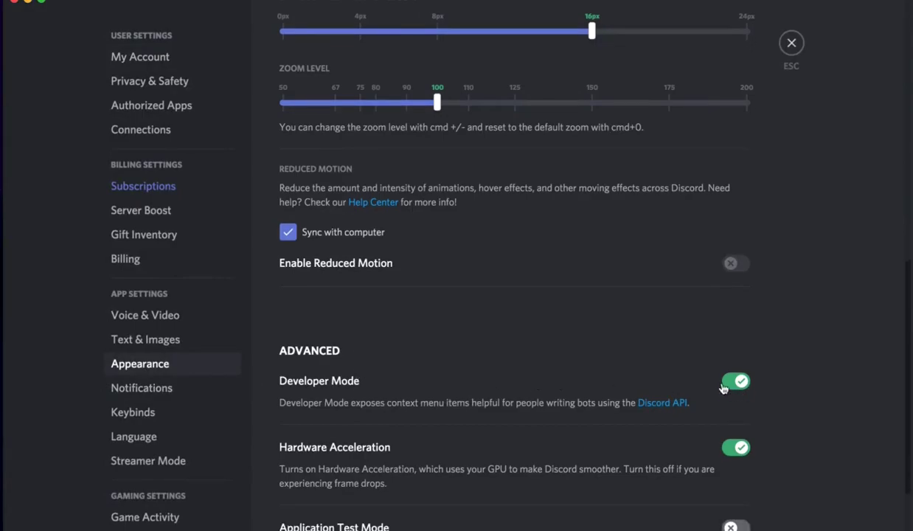
{"action": "key", "text": "Escape"}
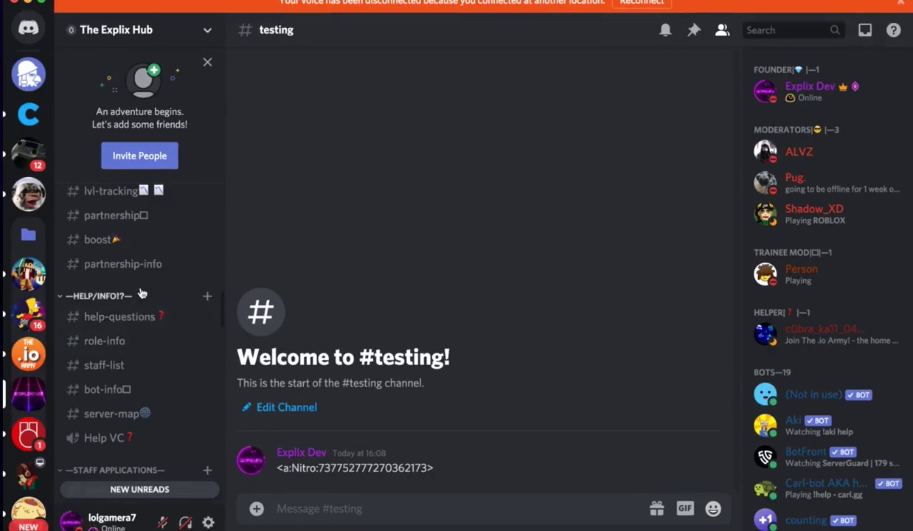
{"action": "scroll", "coordinate": [143, 299], "scroll_direction": "up", "scroll_amount": 10}
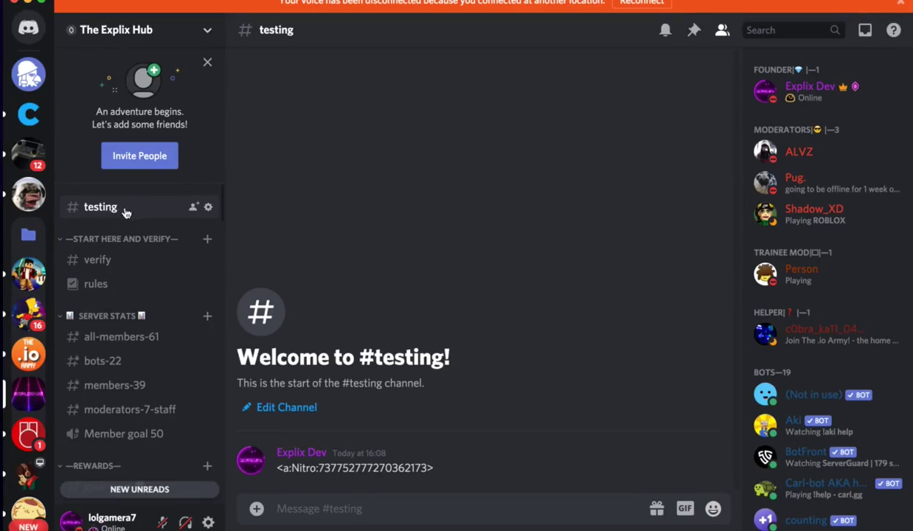
{"action": "left_click", "coordinate": [208, 208]}
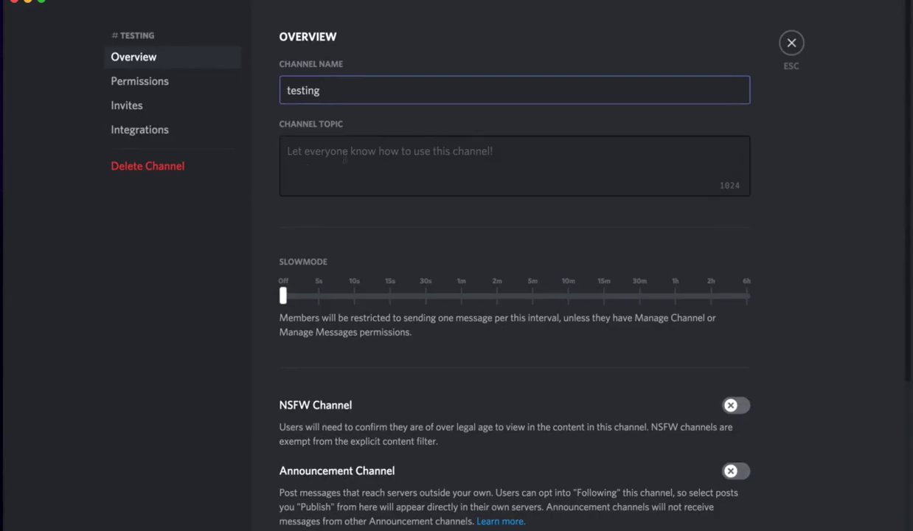
{"action": "left_click", "coordinate": [321, 154]}
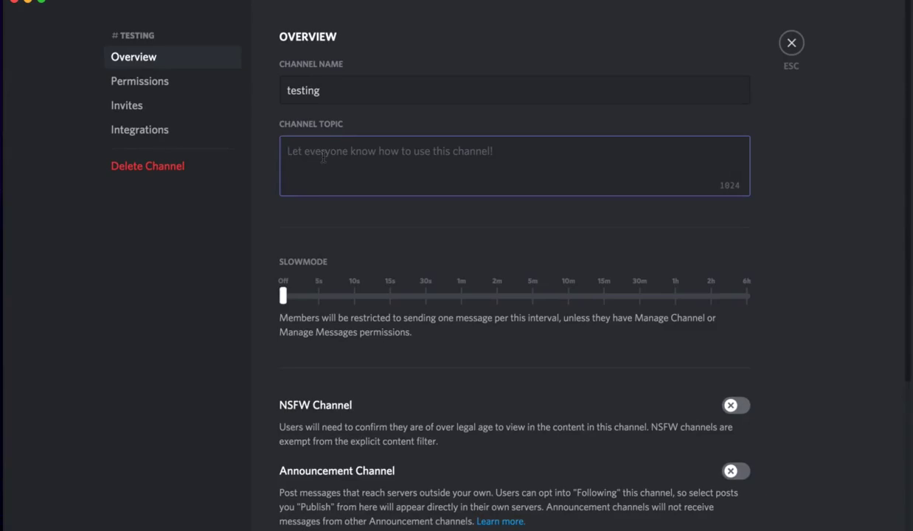
{"action": "type", "text": "<"}
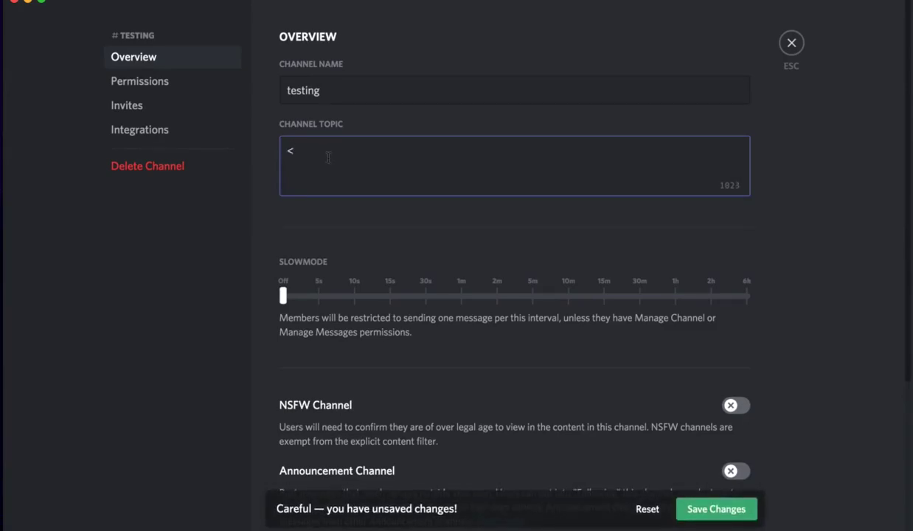
{"action": "type", "text": "#"}
{"action": "key", "text": "super+v"}
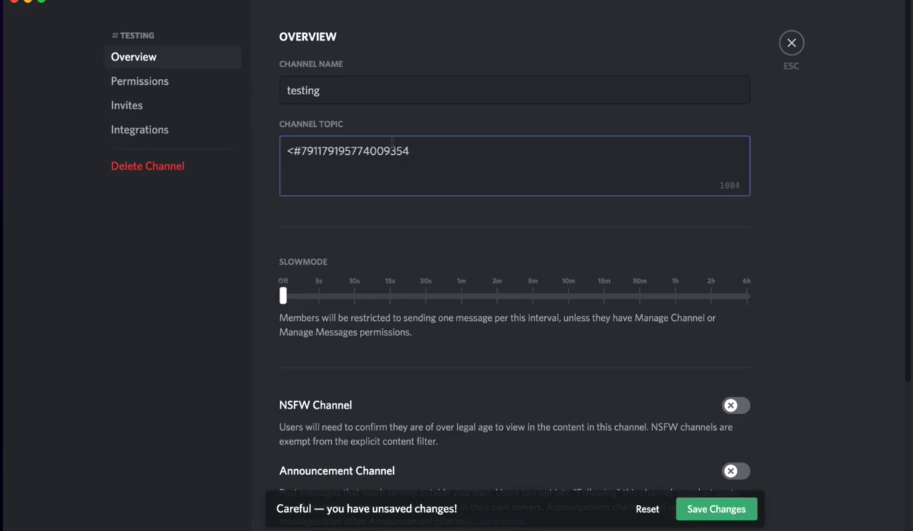
{"action": "mouse_move", "coordinate": [410, 147]}
{"action": "left_mouse_down"}
{"action": "mouse_move", "coordinate": [393, 136]}
{"action": "mouse_move", "coordinate": [409, 148]}
{"action": "left_mouse_up"}
{"action": "type", "text": ">"}
{"action": "left_click", "coordinate": [716, 509]}
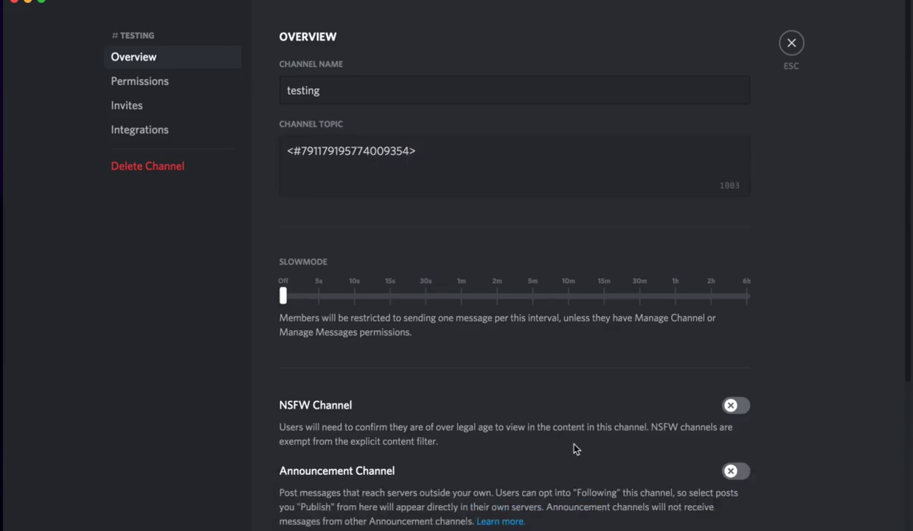
{"action": "left_click", "coordinate": [402, 152]}
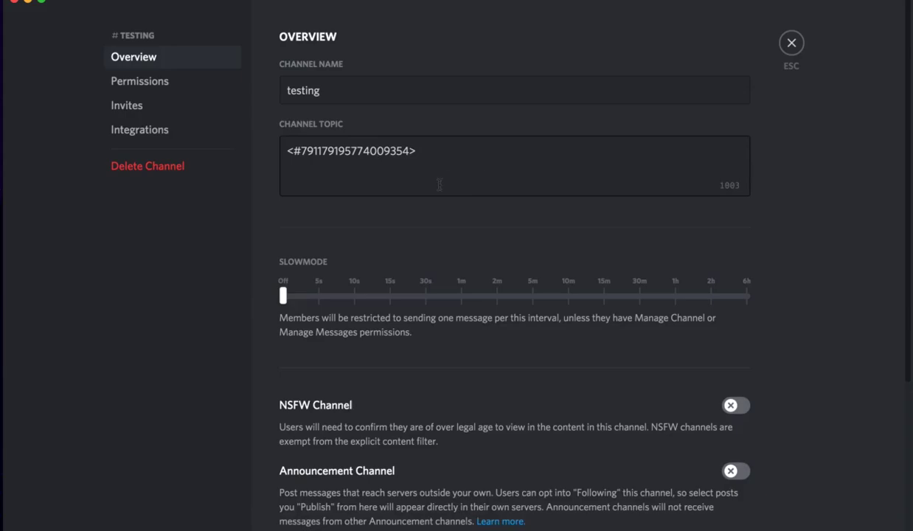
{"action": "key", "text": "Escape"}
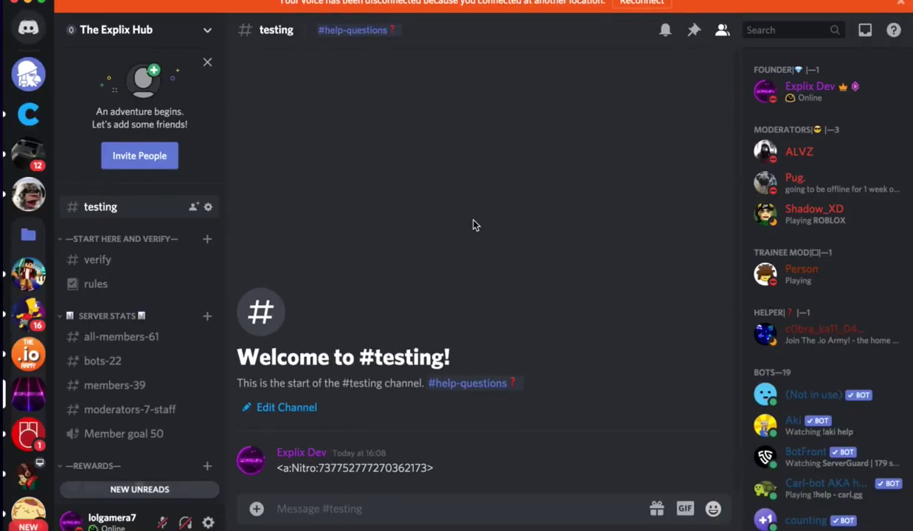
Test the help-questions link in the testing channel's topic and return to the testing channel
{"action": "left_click", "coordinate": [357, 33]}
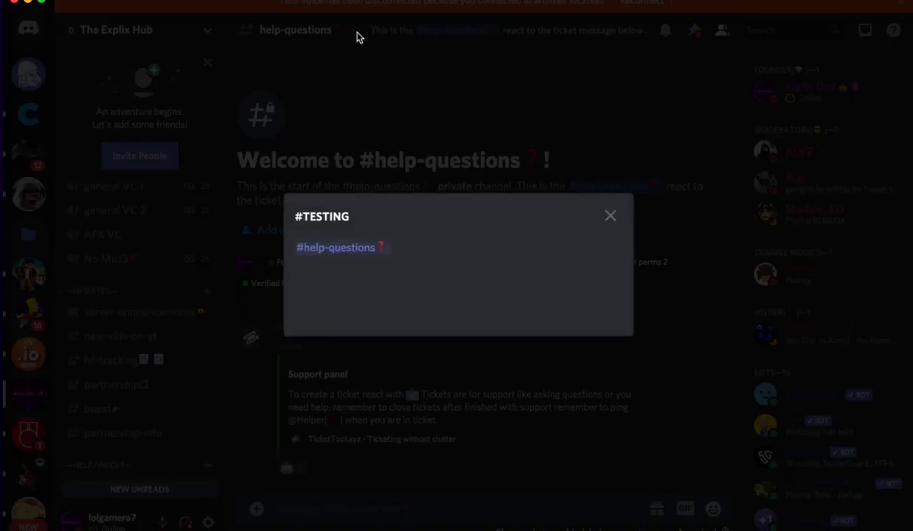
{"action": "left_click", "coordinate": [610, 219]}
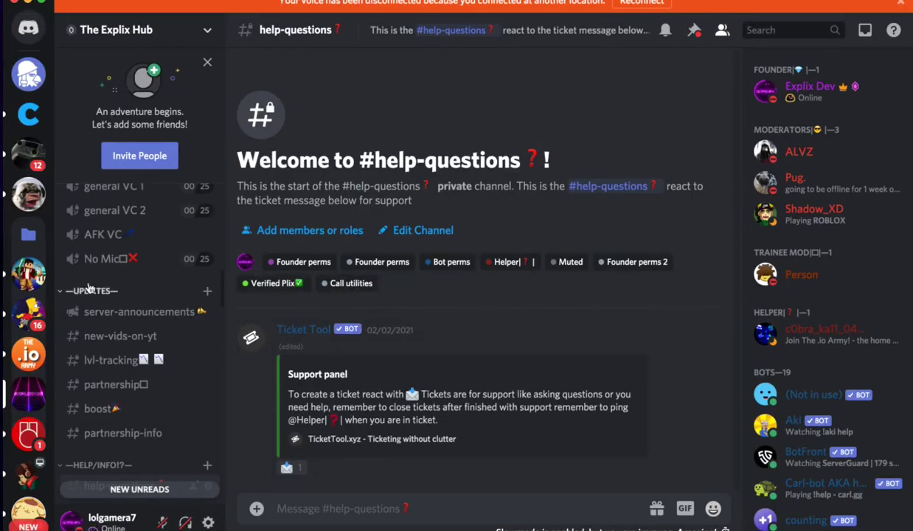
{"action": "scroll", "coordinate": [135, 280], "scroll_direction": "up", "scroll_amount": 10}
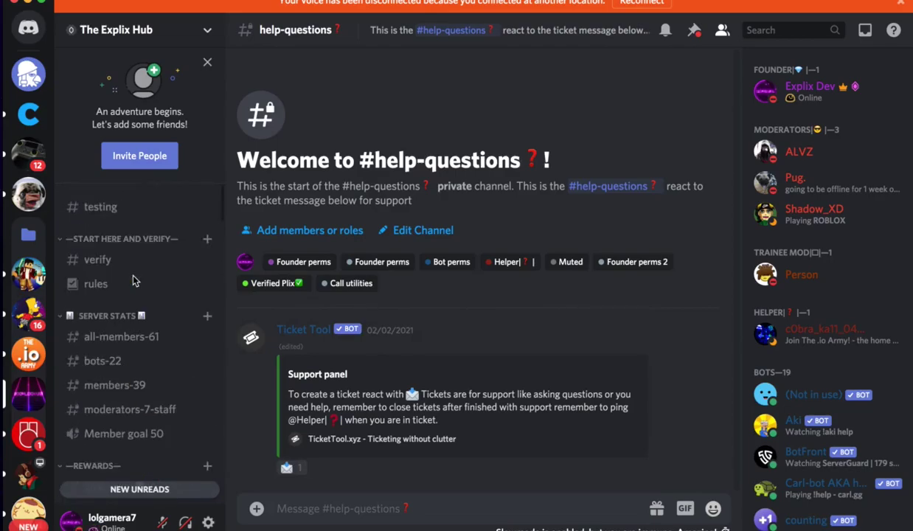
{"action": "left_click", "coordinate": [124, 205]}
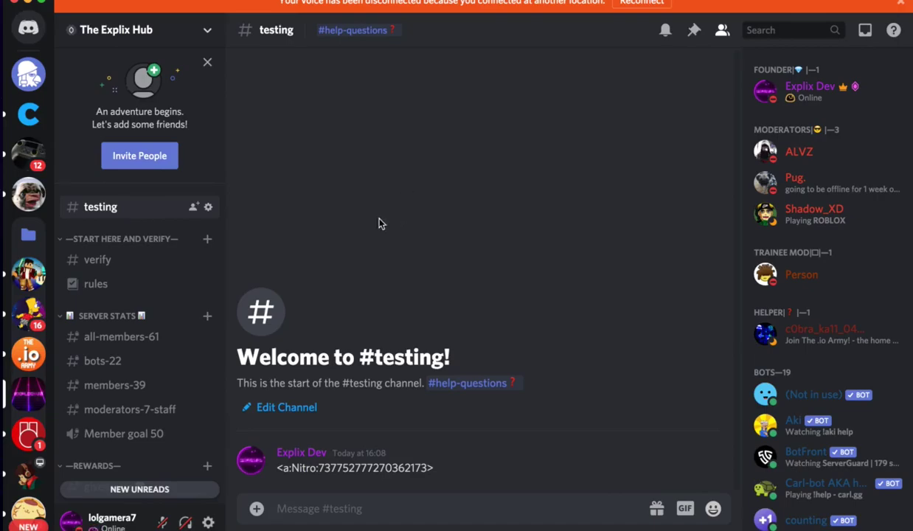
{"action": "scroll", "coordinate": [113, 299], "scroll_direction": "down", "scroll_amount": 8}
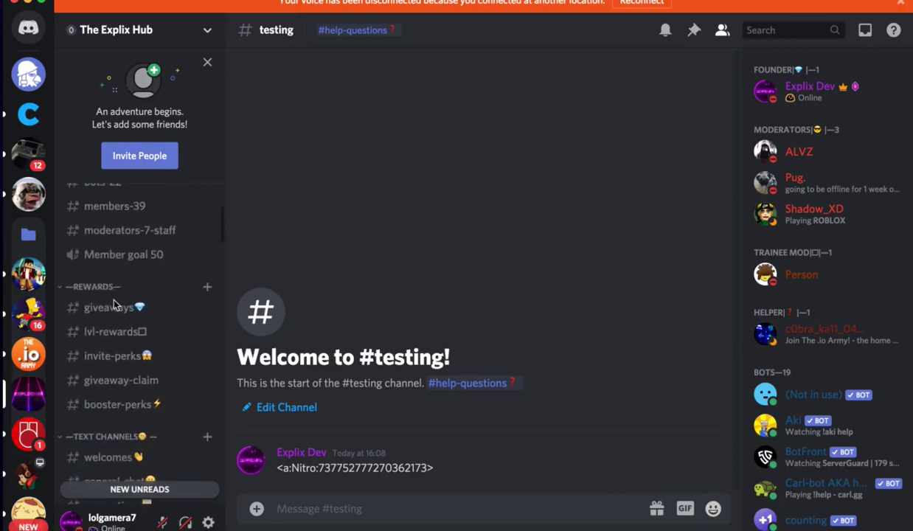
{"action": "scroll", "coordinate": [114, 303], "scroll_direction": "down", "scroll_amount": 5}
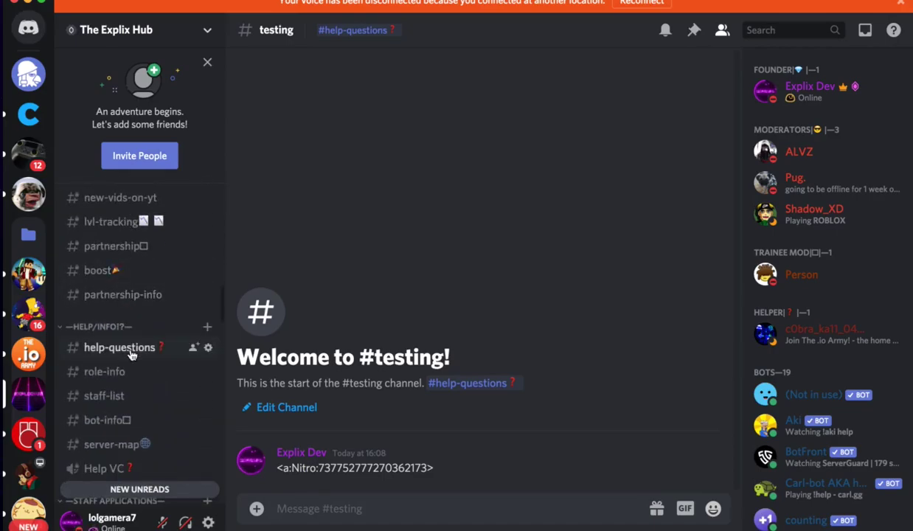
{"action": "scroll", "coordinate": [125, 347], "scroll_direction": "up", "scroll_amount": 12}
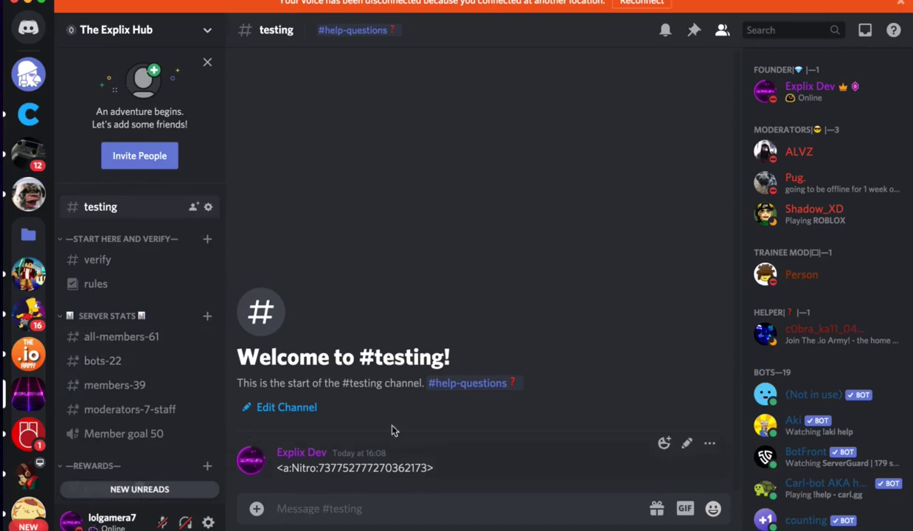
Copy the ID of the Helper role from the server's role settings and close the settings
{"action": "left_click", "coordinate": [206, 29]}
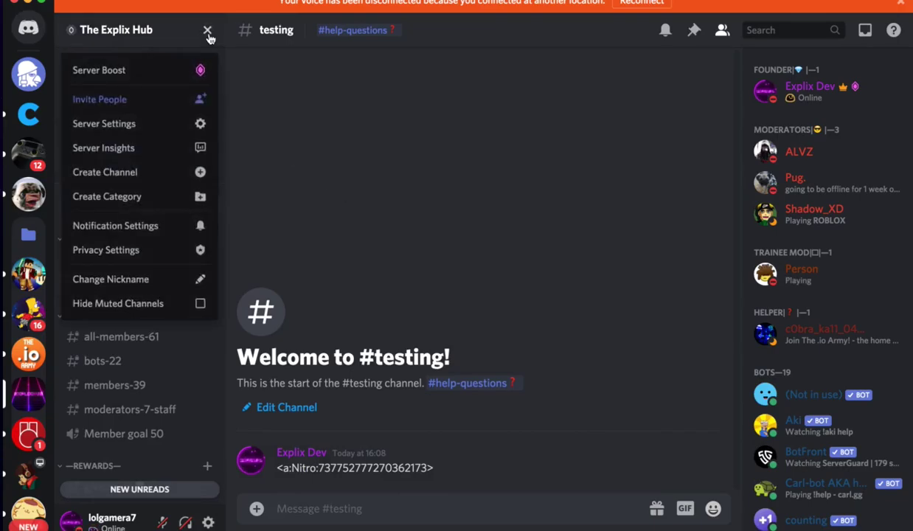
{"action": "left_click", "coordinate": [197, 122]}
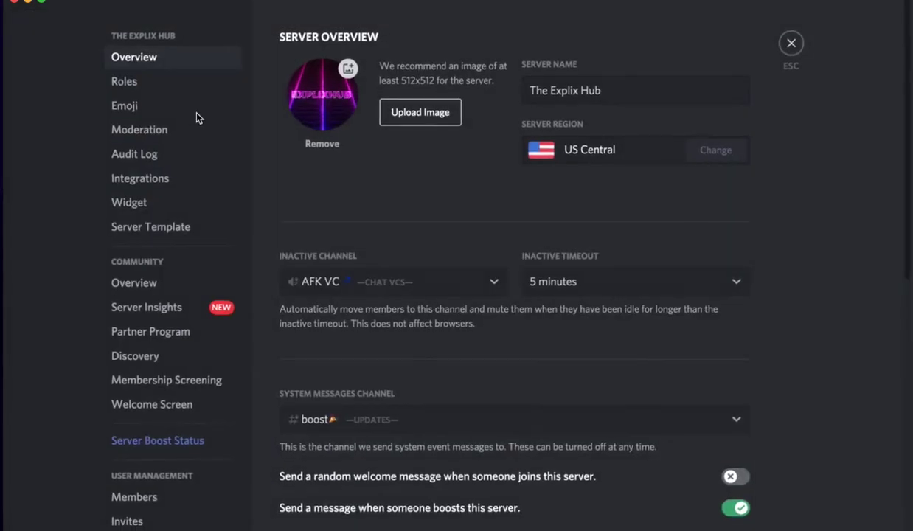
{"action": "left_click", "coordinate": [147, 85]}
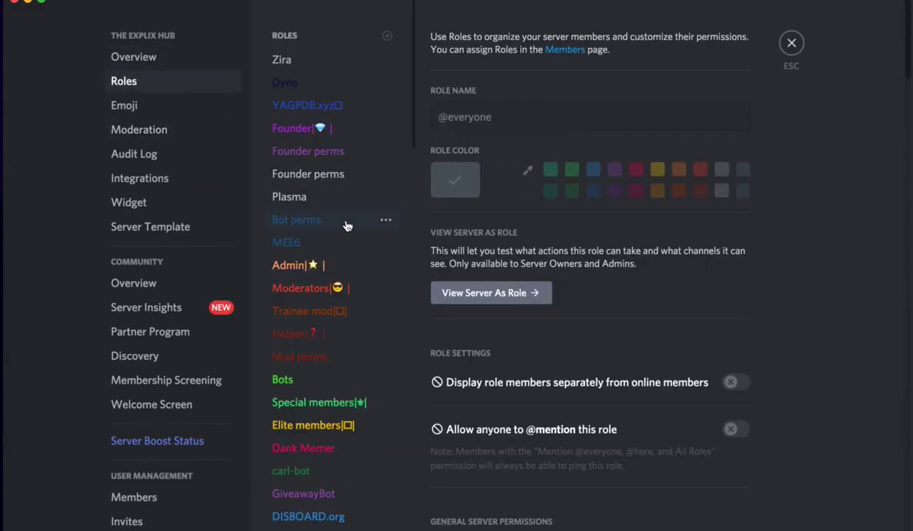
{"action": "scroll", "coordinate": [347, 226], "scroll_direction": "down", "scroll_amount": 1}
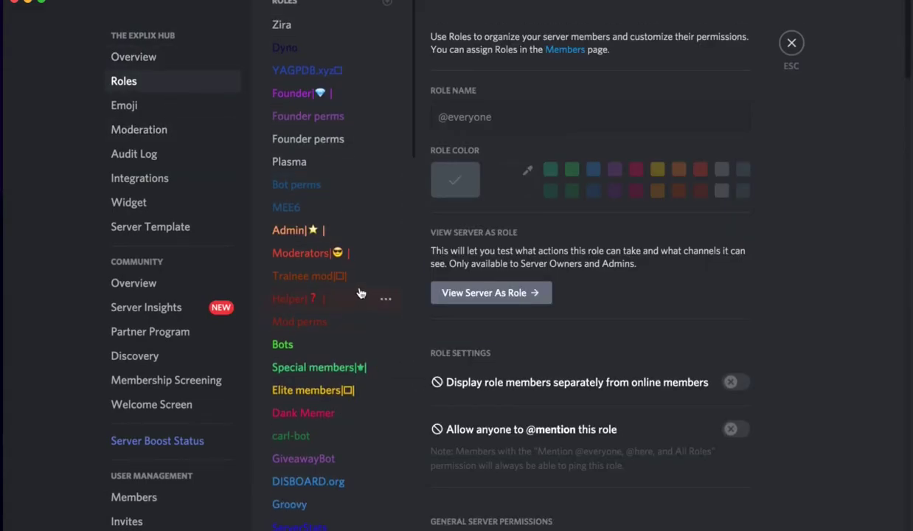
{"action": "left_click", "coordinate": [384, 298]}
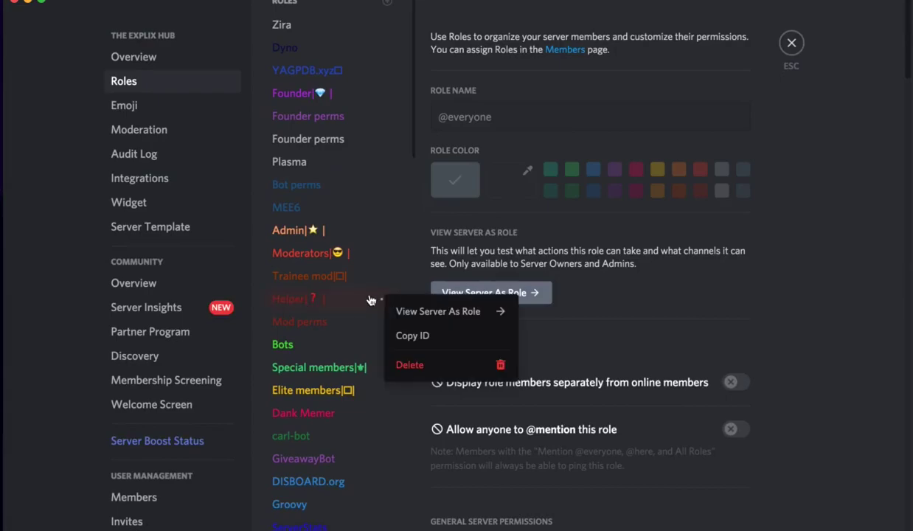
{"action": "left_click", "coordinate": [370, 298]}
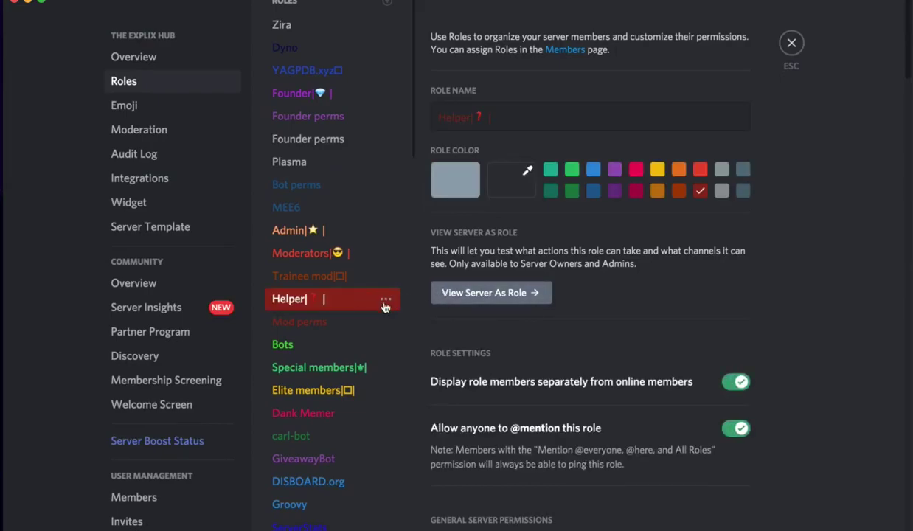
{"action": "left_click", "coordinate": [386, 299]}
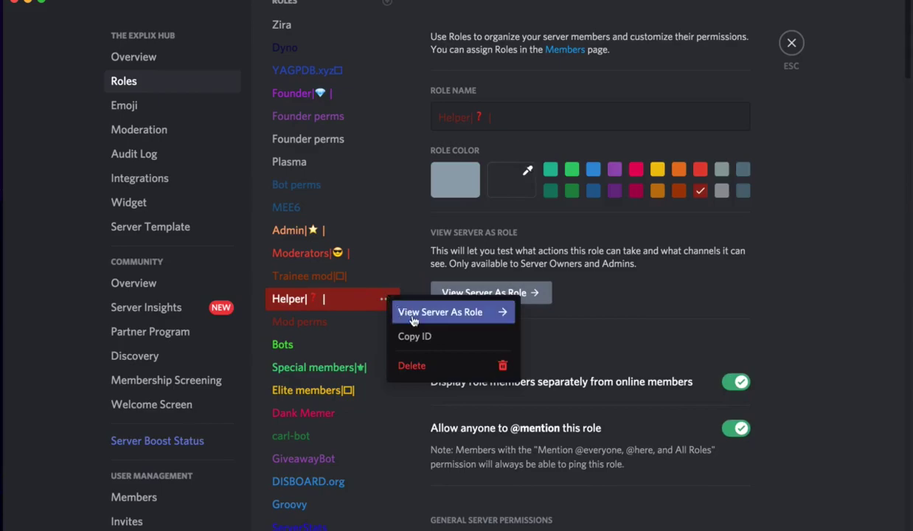
{"action": "left_click", "coordinate": [452, 338]}
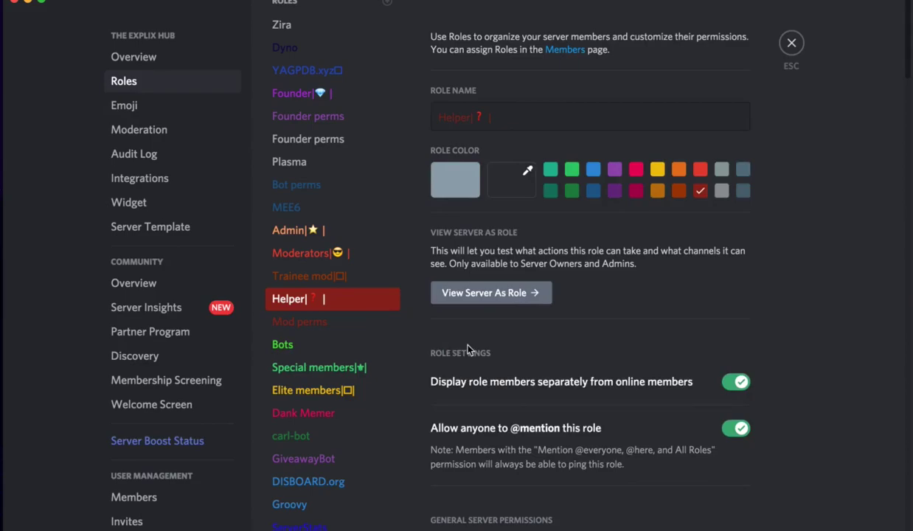
{"action": "key", "text": "Escape"}
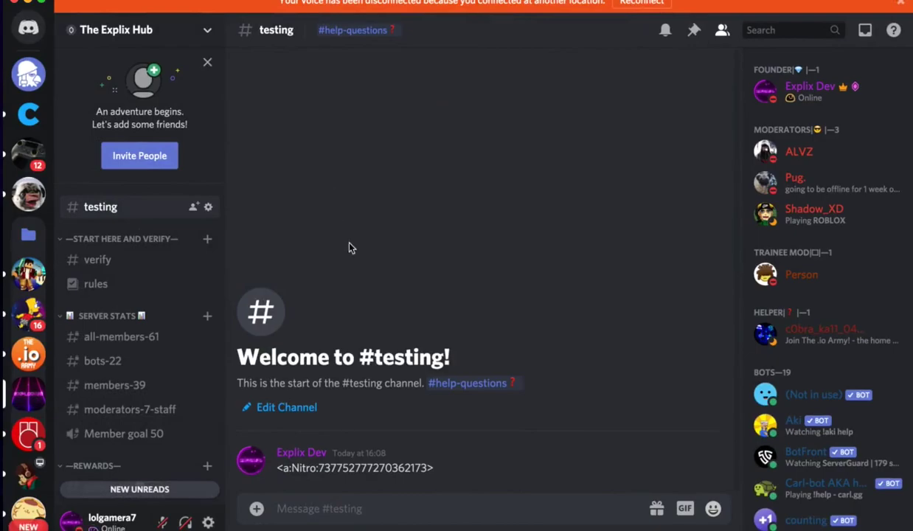
{"action": "left_click", "coordinate": [209, 210]}
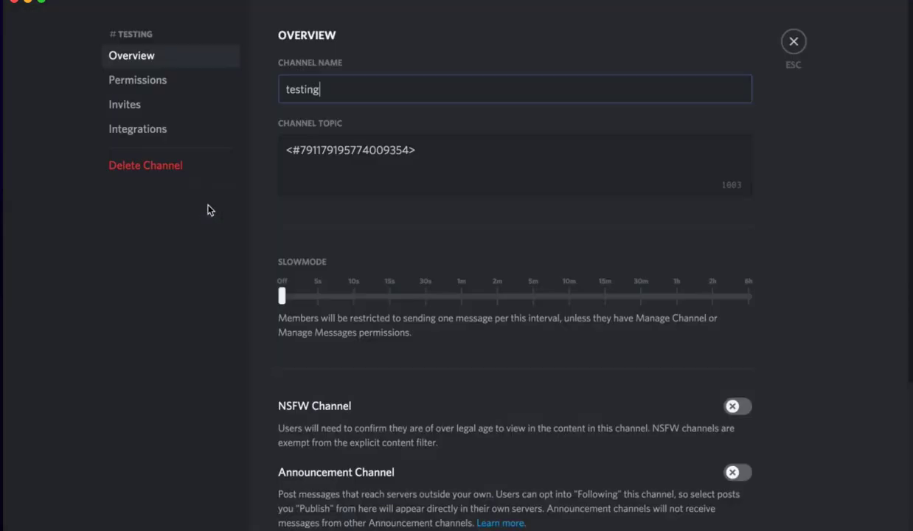
{"action": "left_click", "coordinate": [424, 151]}
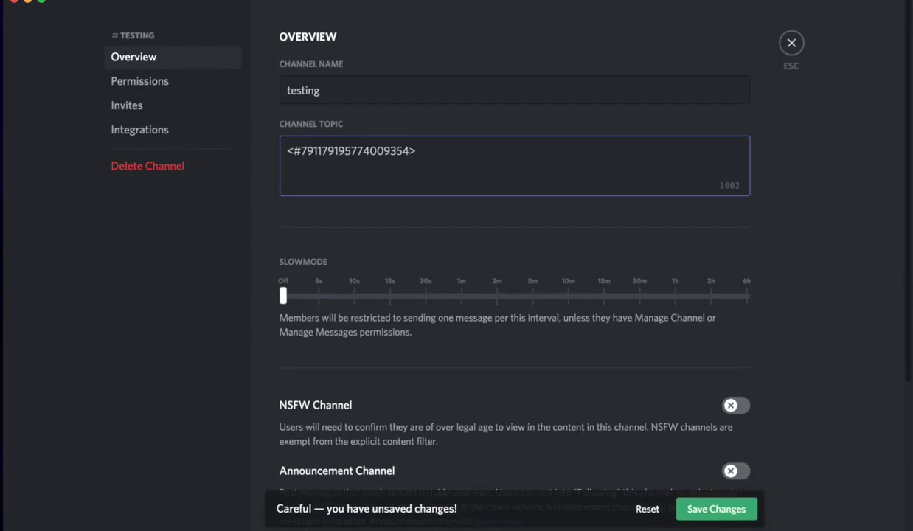
{"action": "type", "text": "<@&"}
{"action": "key", "text": "super+v"}
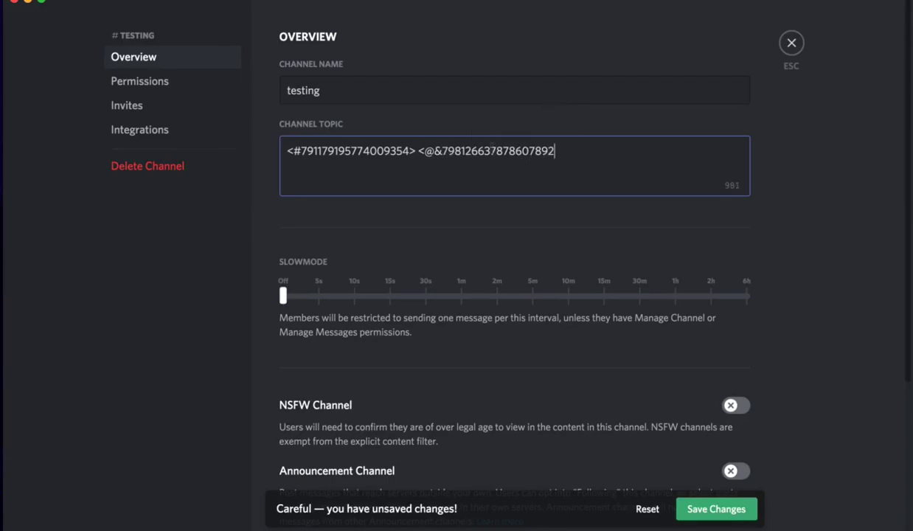
{"action": "type", "text": ">"}
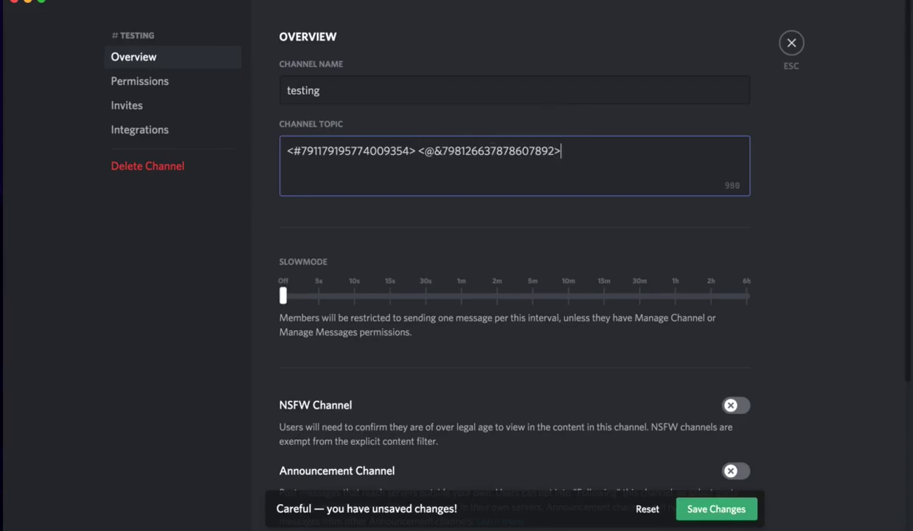
{"action": "left_click", "coordinate": [718, 516]}
{"action": "key", "text": "Escape"}
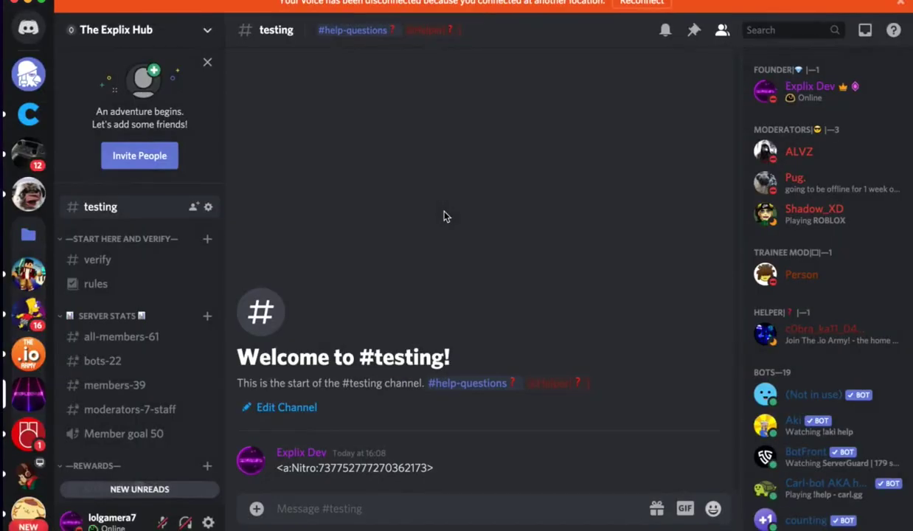
{"action": "left_click", "coordinate": [443, 32]}
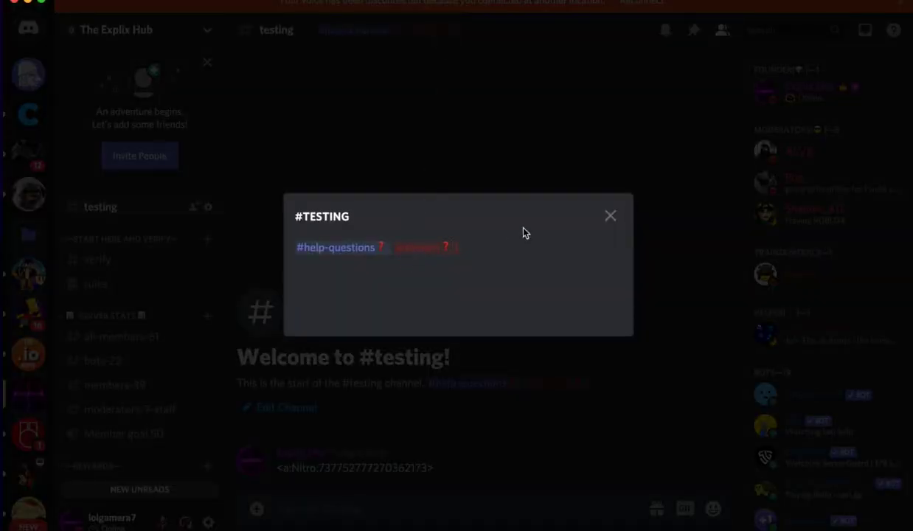
{"action": "left_click", "coordinate": [611, 217]}
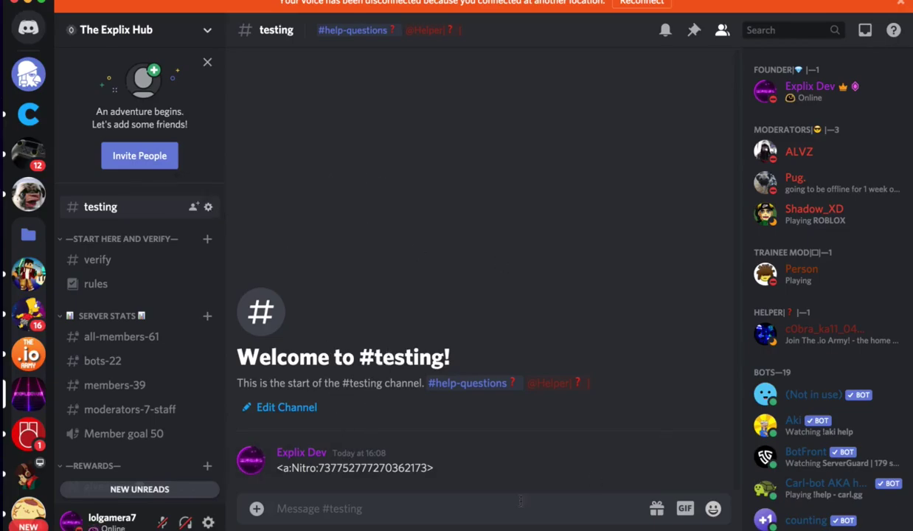
Search the emoji picker for "angry" and clear the search
{"action": "left_click", "coordinate": [711, 507]}
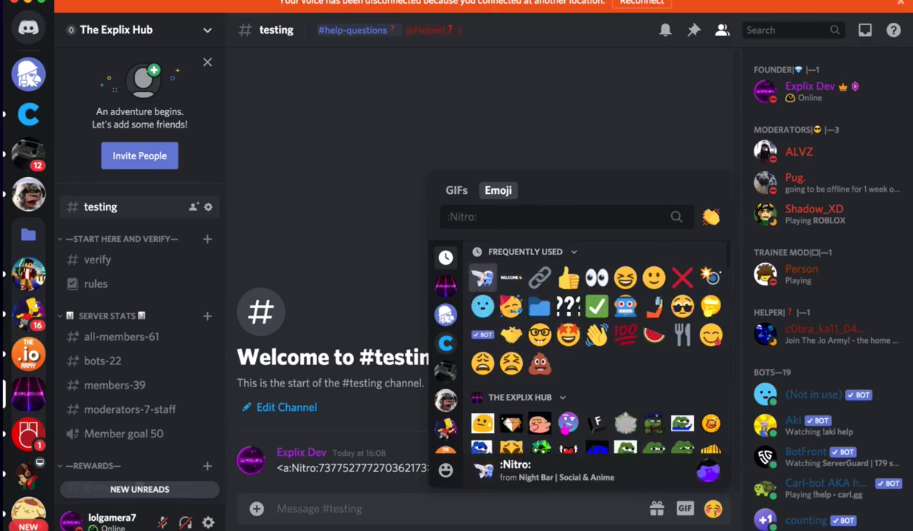
{"action": "type", "text": "angry"}
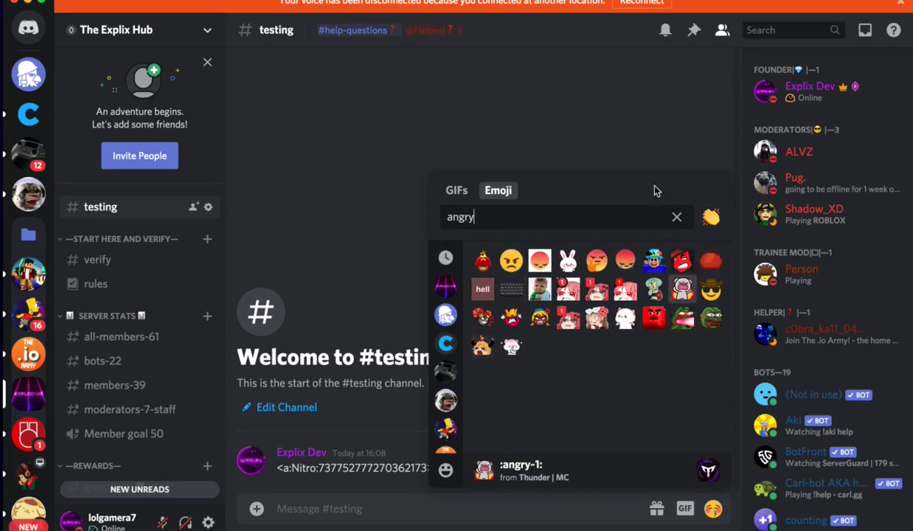
{"action": "left_click", "coordinate": [675, 218]}
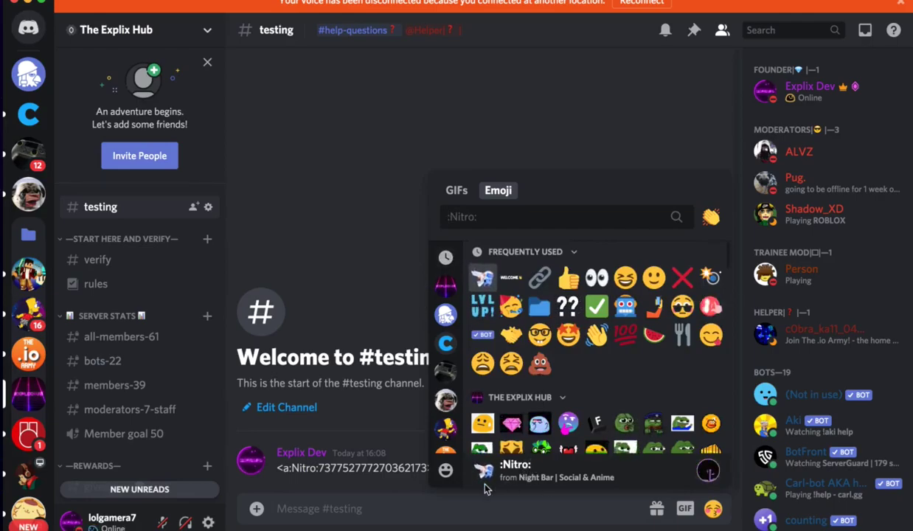
Send the escaped emoji \:Nitro: as a message in the testing channel and copy the full emoji code from the posted message
{"action": "left_click", "coordinate": [420, 504]}
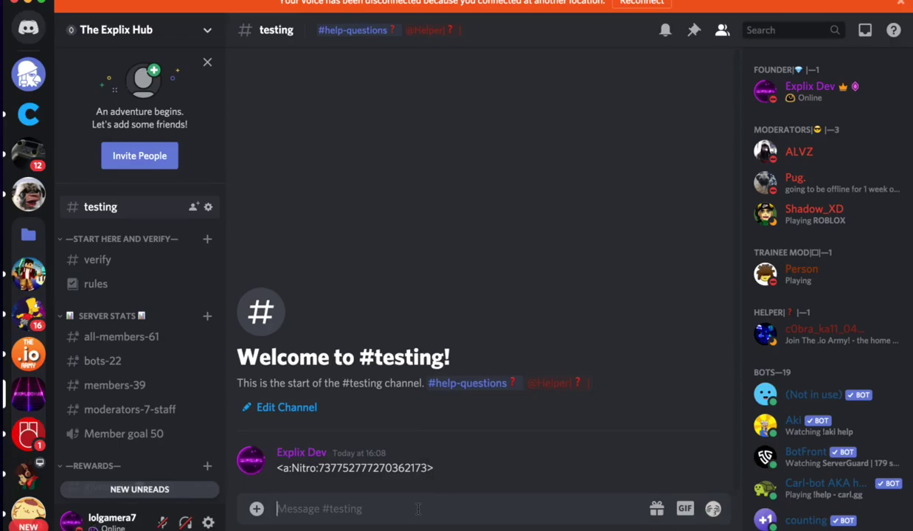
{"action": "type", "text": "\\"}
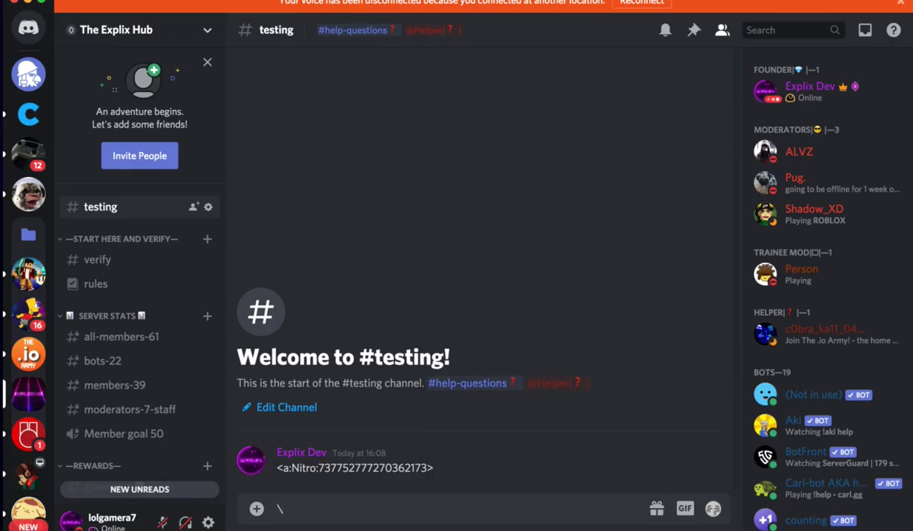
{"action": "key", "text": "BackSpace"}
{"action": "type", "text": "/"}
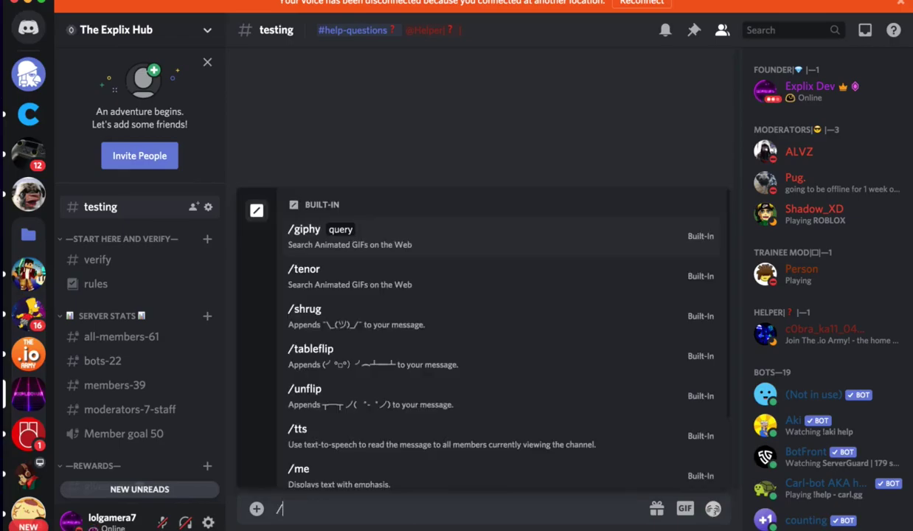
{"action": "key", "text": "BackSpace"}
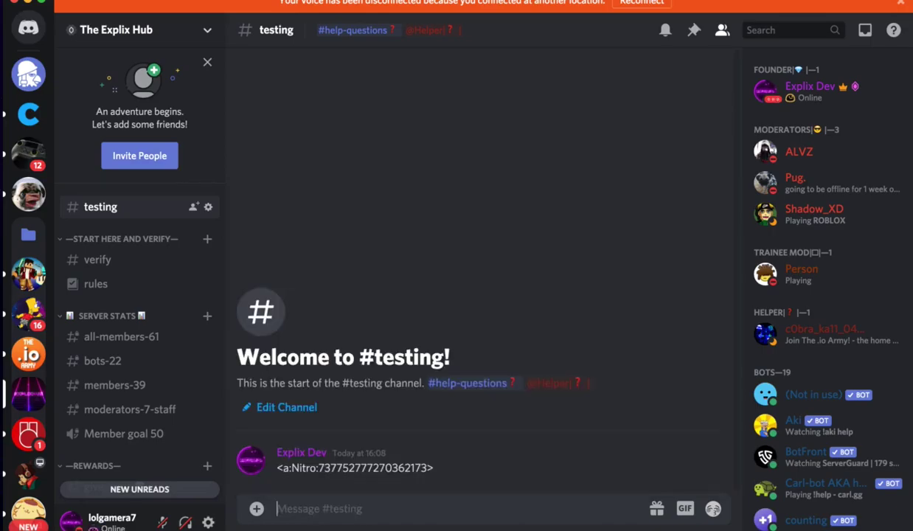
{"action": "type", "text": "\\"}
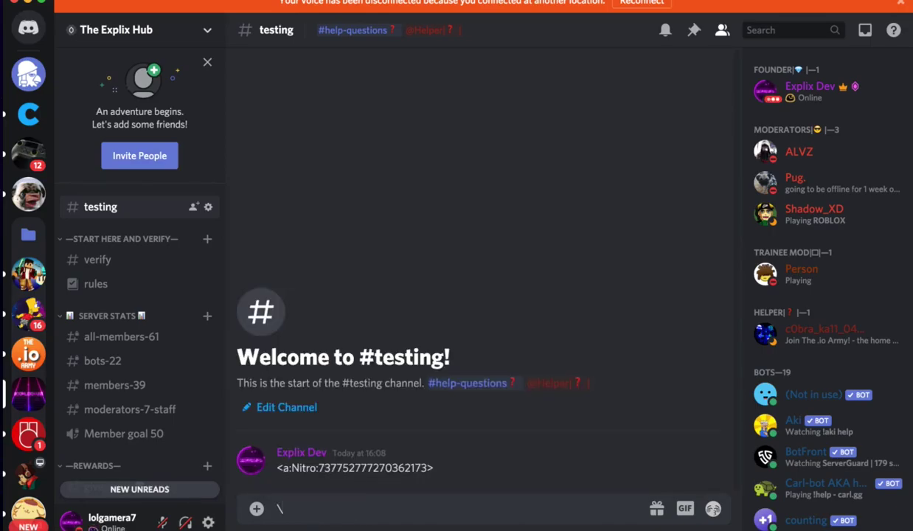
{"action": "type", "text": ":Nitro:"}
{"action": "key", "text": "ctrl+a"}
{"action": "left_click", "coordinate": [302, 506]}
{"action": "left_click_drag", "start_coordinate": [313, 509], "coordinate": [281, 510]}
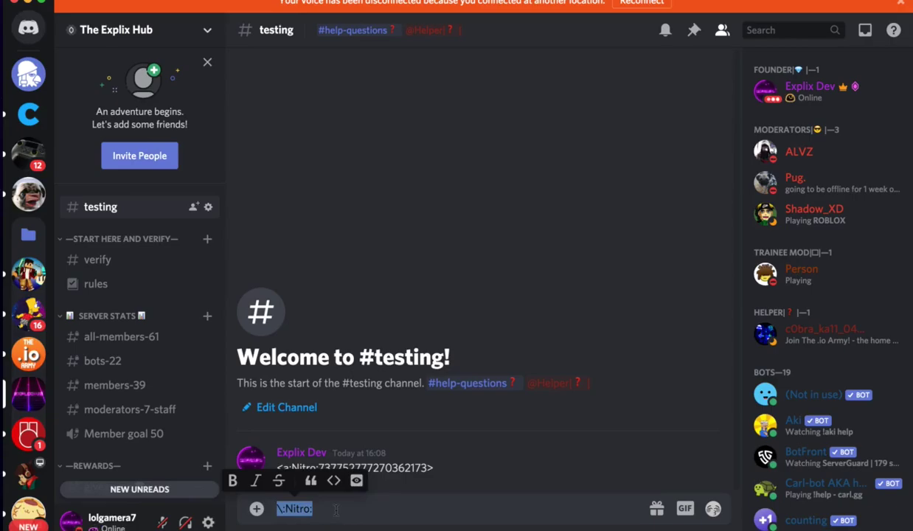
{"action": "key", "text": "ctrl+c"}
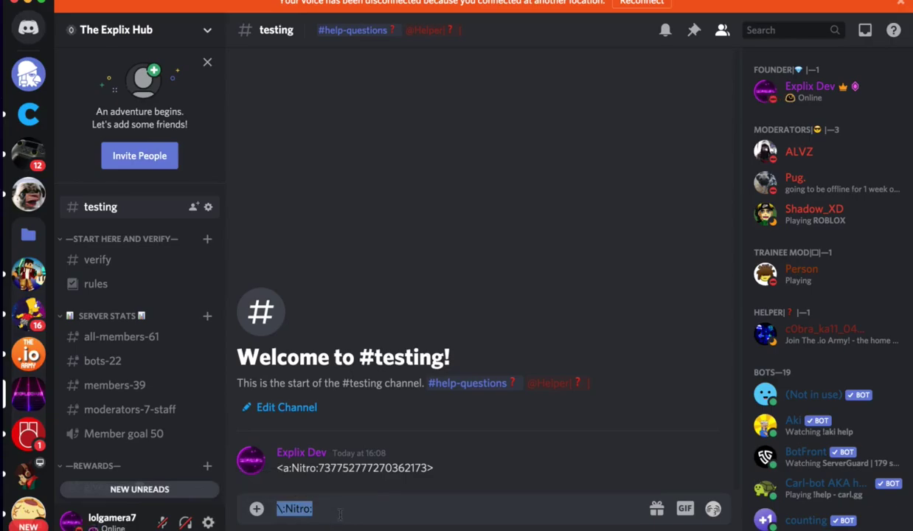
{"action": "key", "text": "Return"}
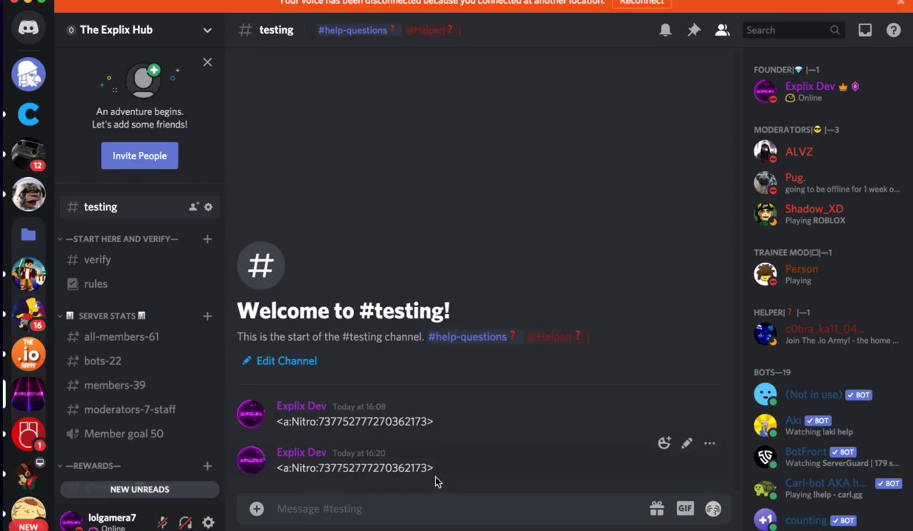
{"action": "left_click_drag", "start_coordinate": [435, 467], "coordinate": [232, 450]}
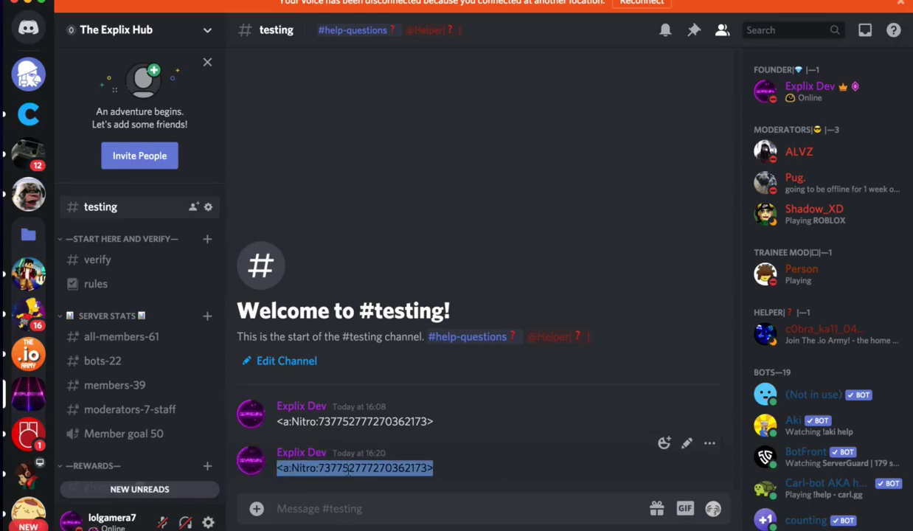
{"action": "left_click", "coordinate": [204, 29]}
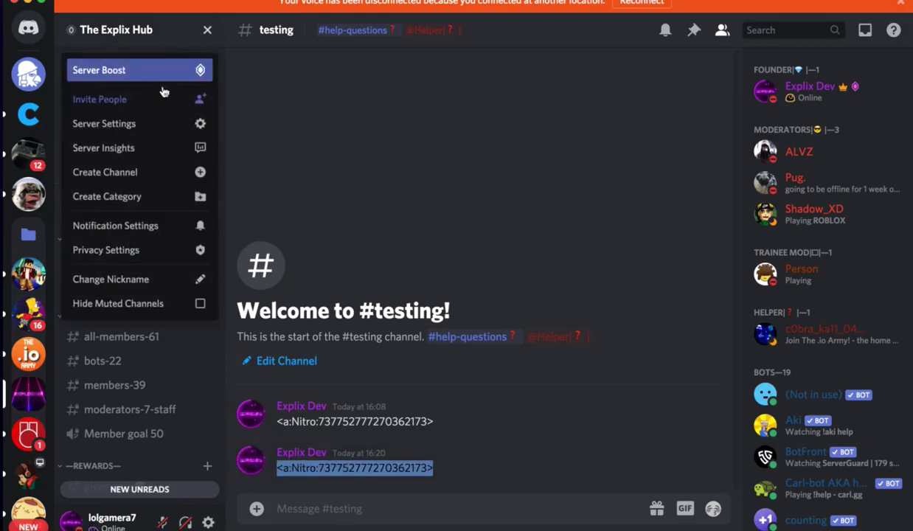
{"action": "left_click", "coordinate": [175, 129]}
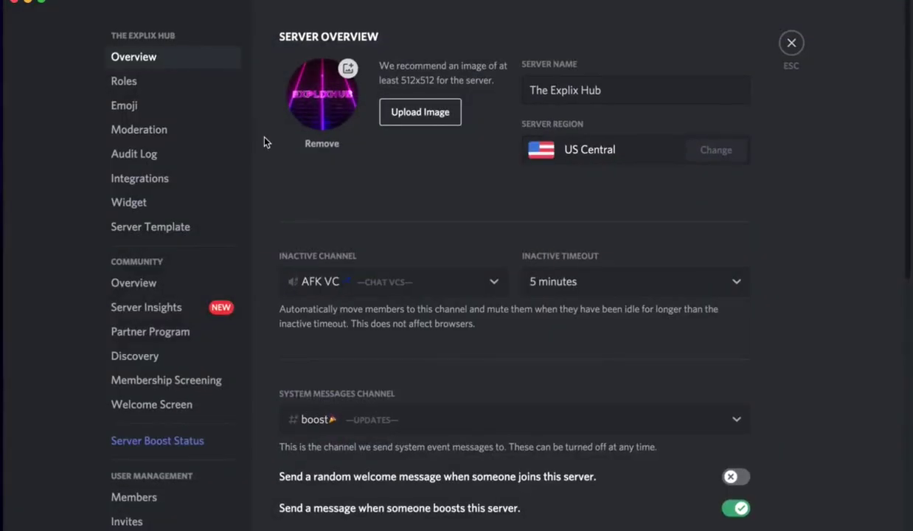
{"action": "key", "text": "Escape"}
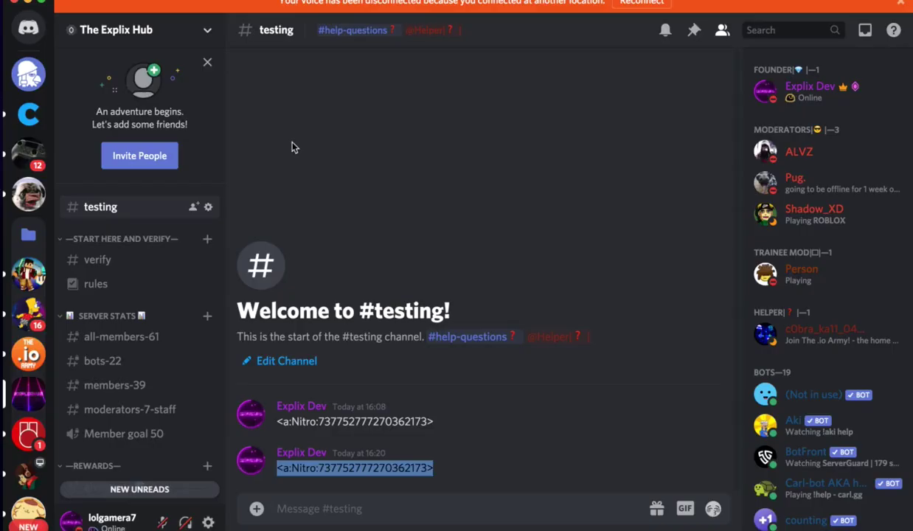
{"action": "left_click", "coordinate": [209, 211]}
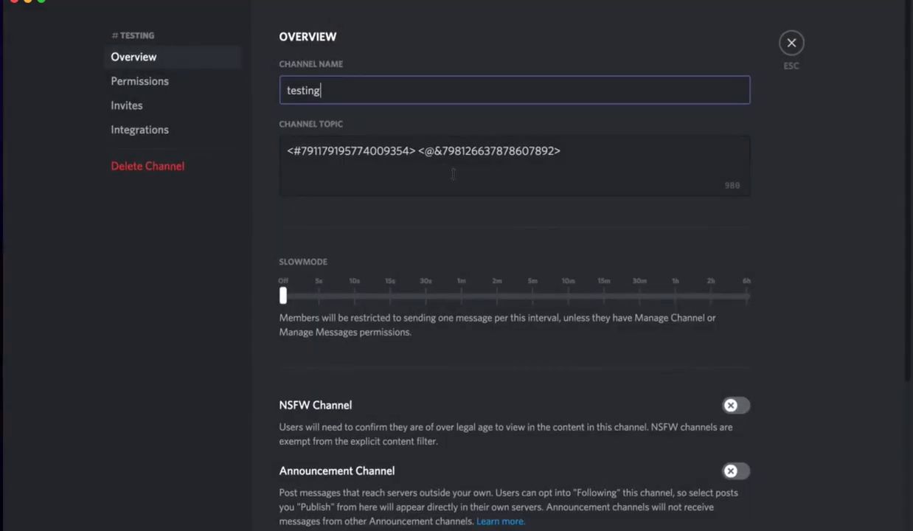
{"action": "left_click", "coordinate": [585, 143]}
{"action": "type", "text": "<"}
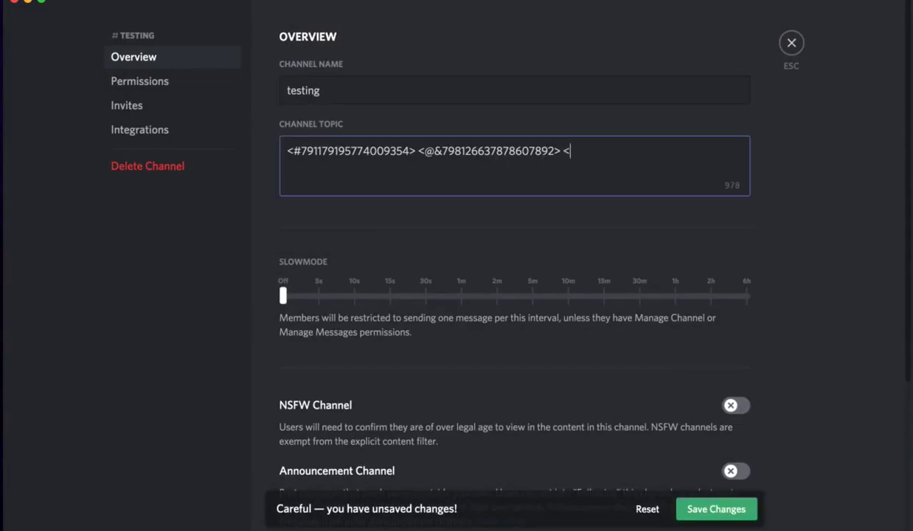
{"action": "key", "text": "BackSpace"}
{"action": "key", "text": "super+v"}
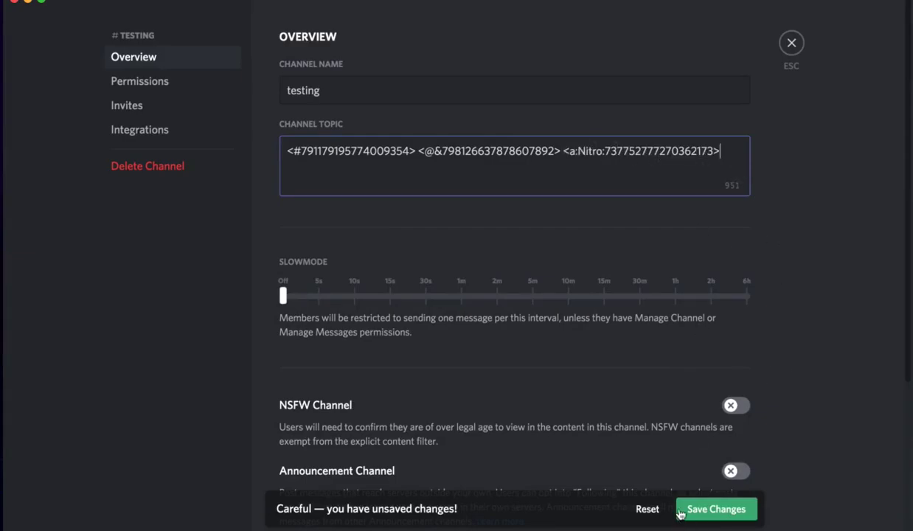
{"action": "left_click", "coordinate": [710, 512]}
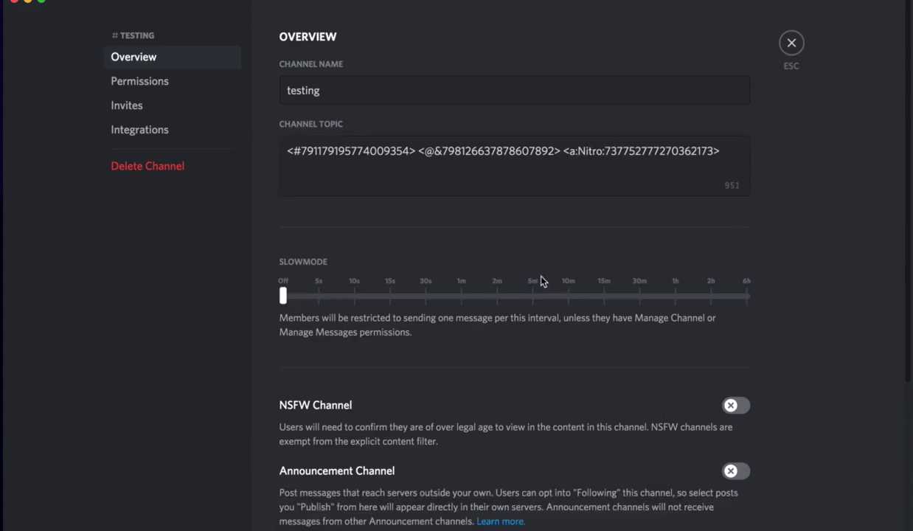
{"action": "key", "text": "Escape"}
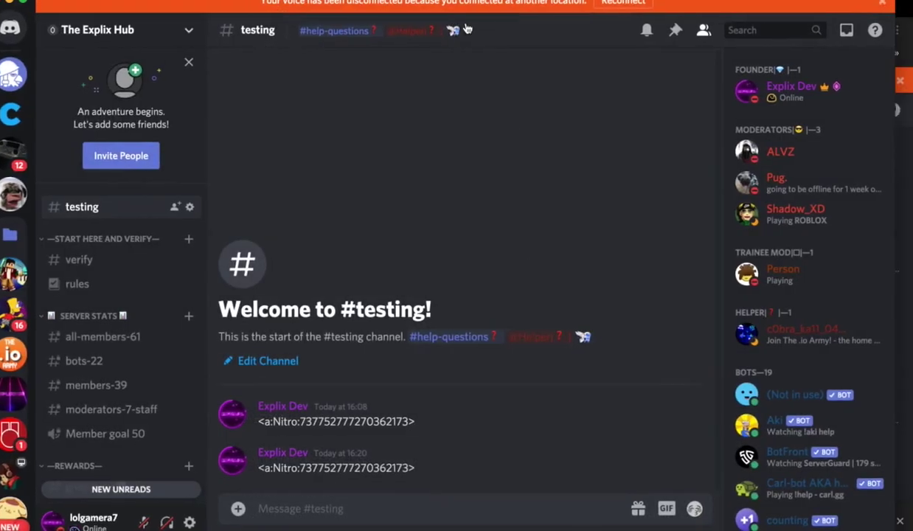